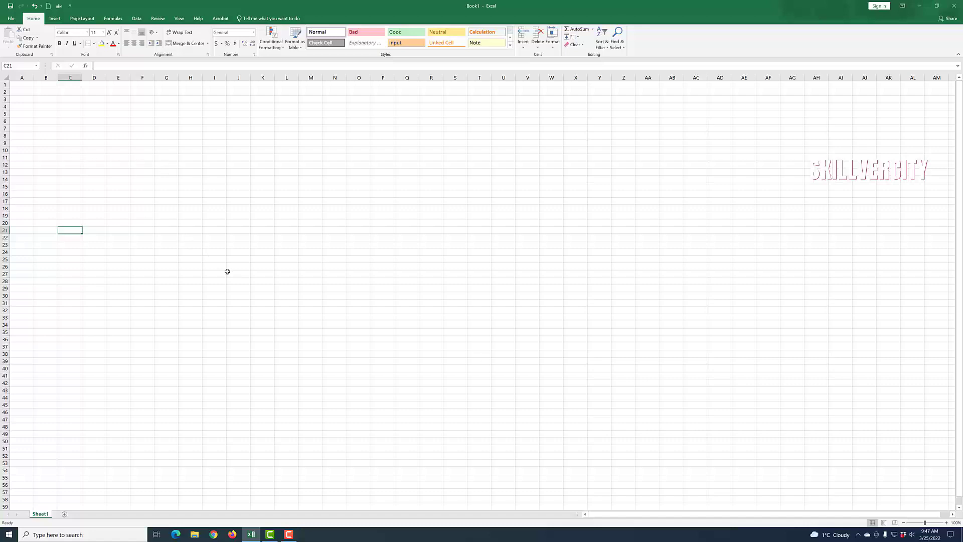
# Enter the title "Treasure Notes" in cell A1 and the column header "Items" in cell A3.
pyautogui.click(23, 87)
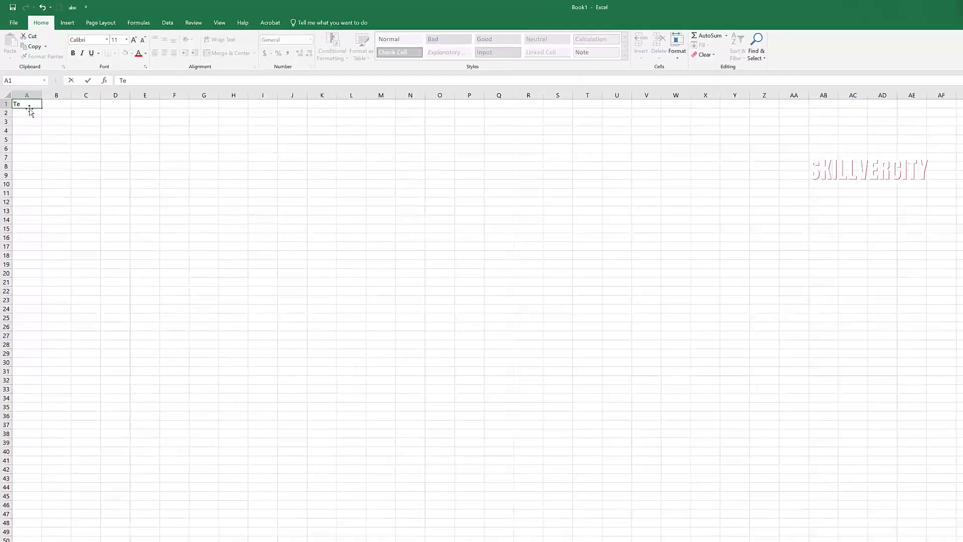
pyautogui.write('Treasure')
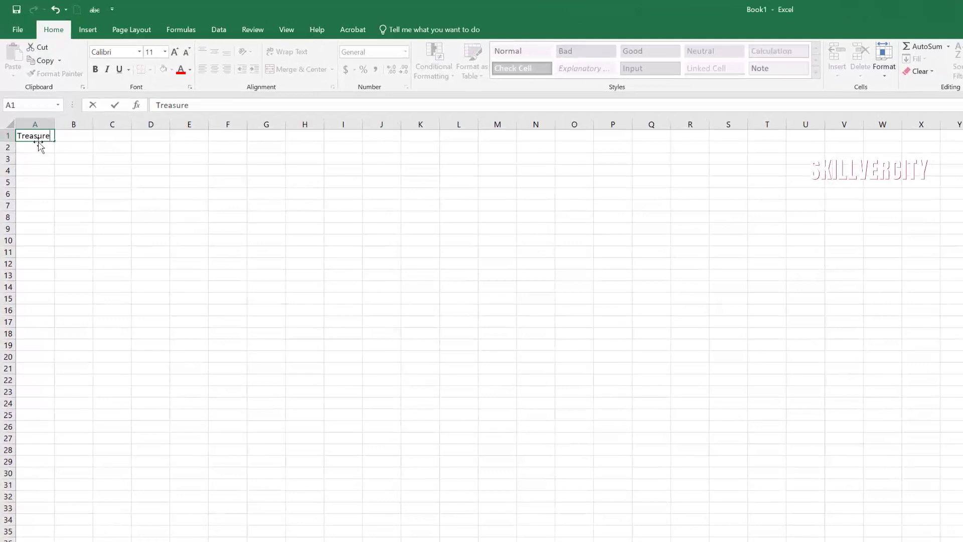
pyautogui.write(' Notes')
pyautogui.click(232, 403)
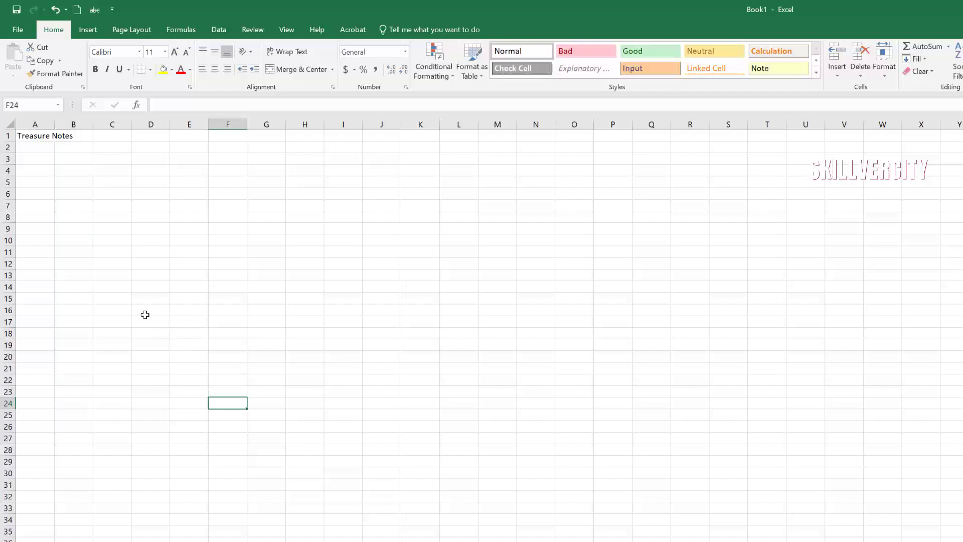
pyautogui.click(38, 159)
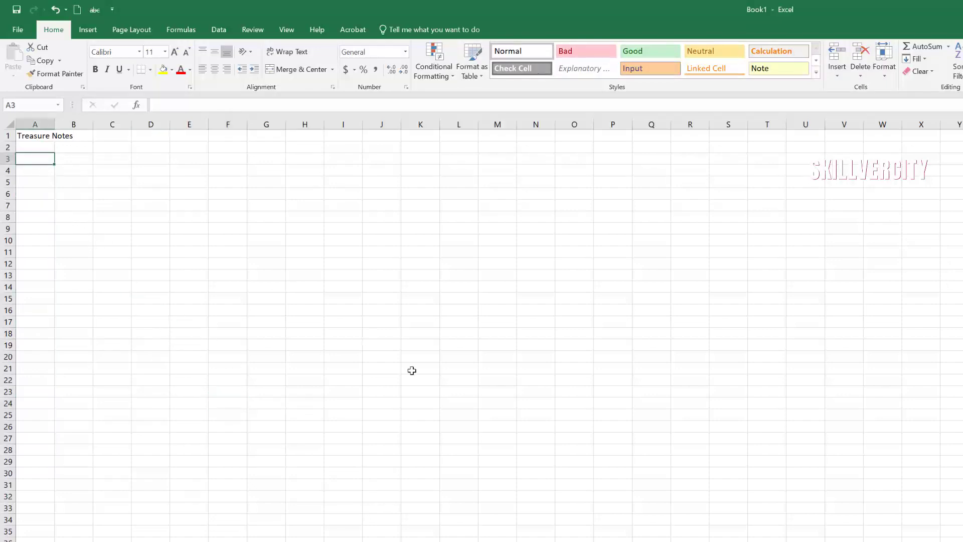
pyautogui.write('Items')
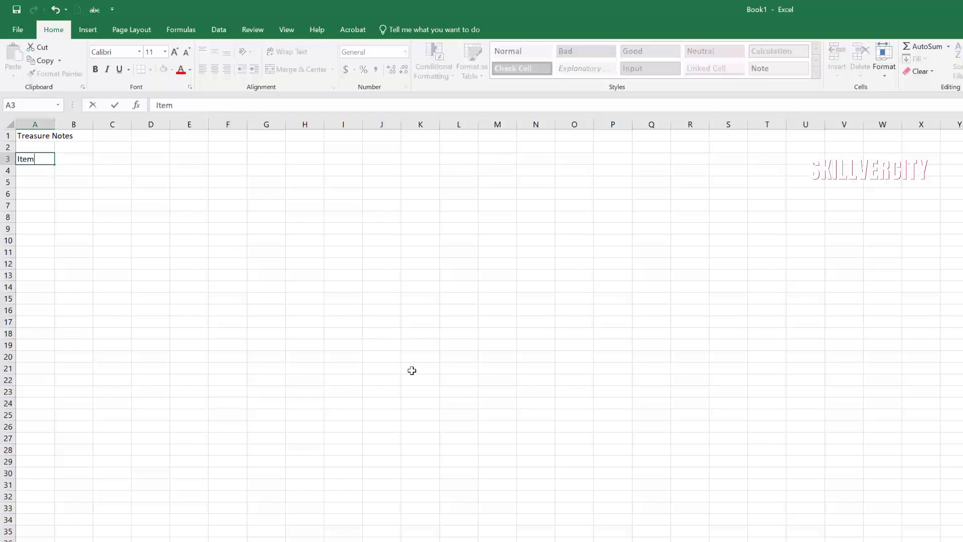
pyautogui.click(408, 499)
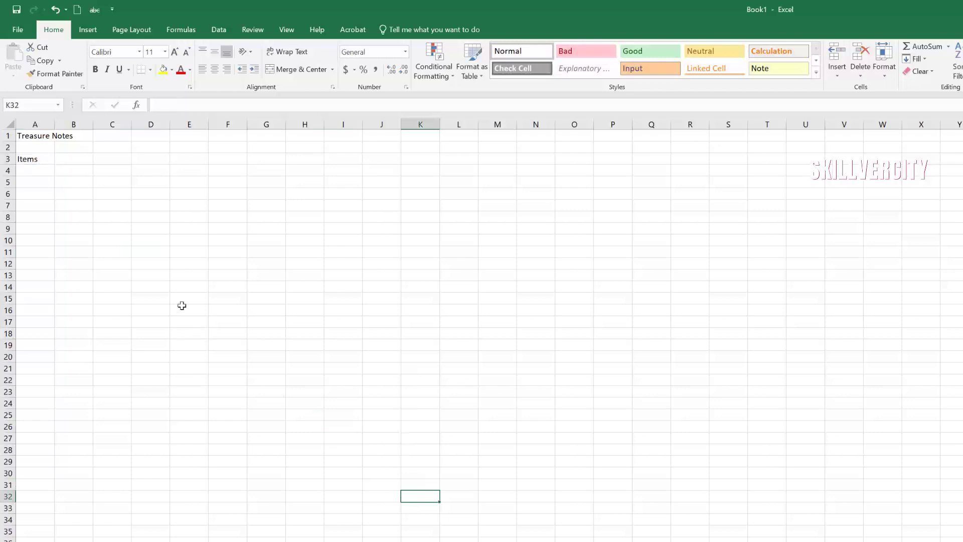
# List the items Books, Toys and T-shirts in cells A4 to A6 under the Items header.
pyautogui.click(42, 172)
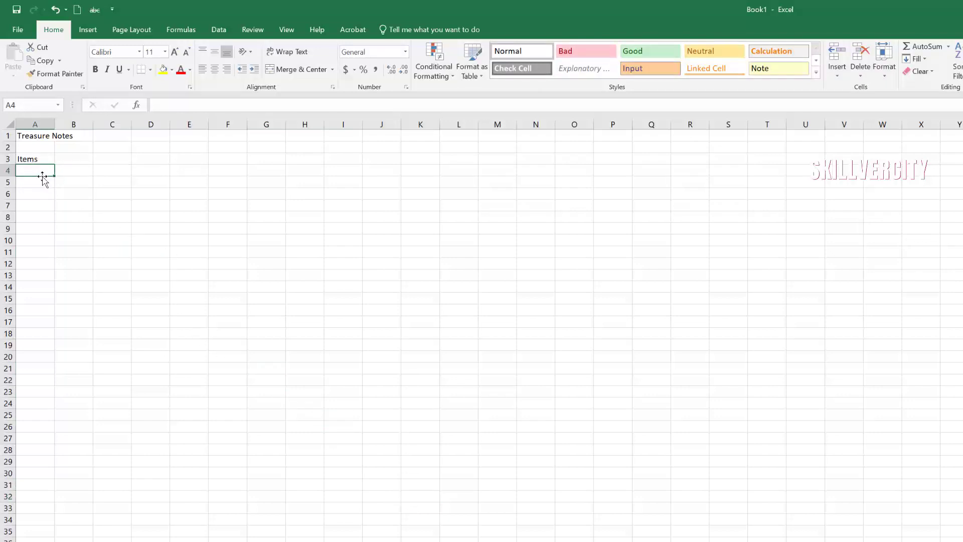
pyautogui.write('Books')
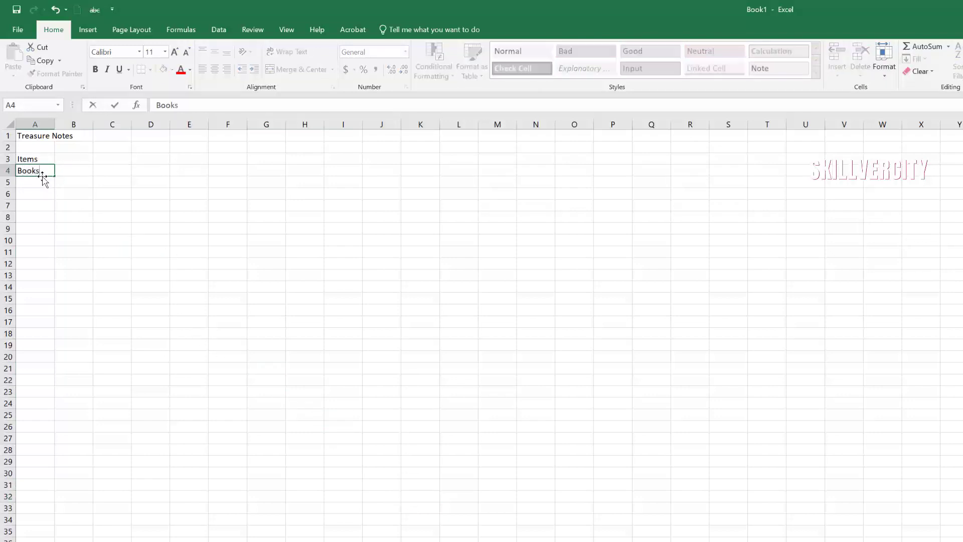
pyautogui.press('Return')
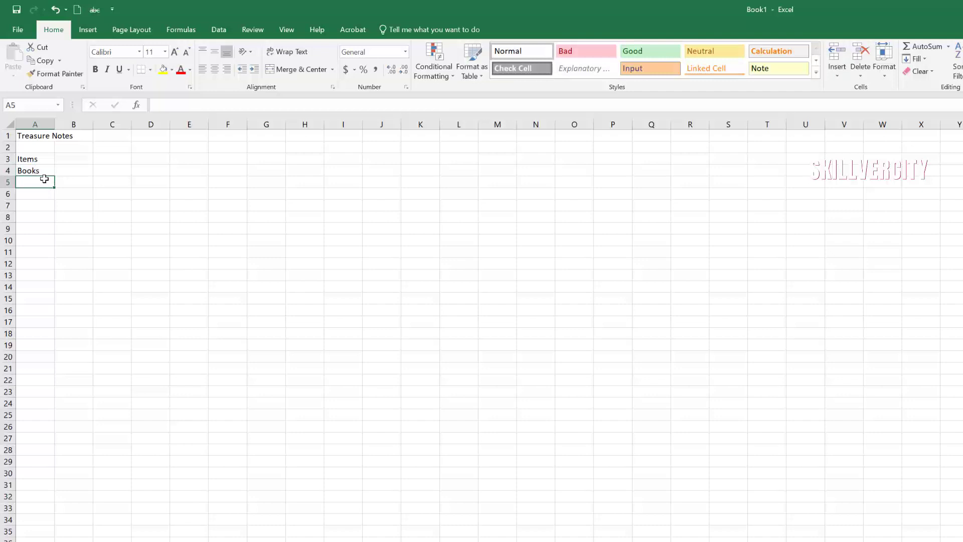
pyautogui.write('Toys')
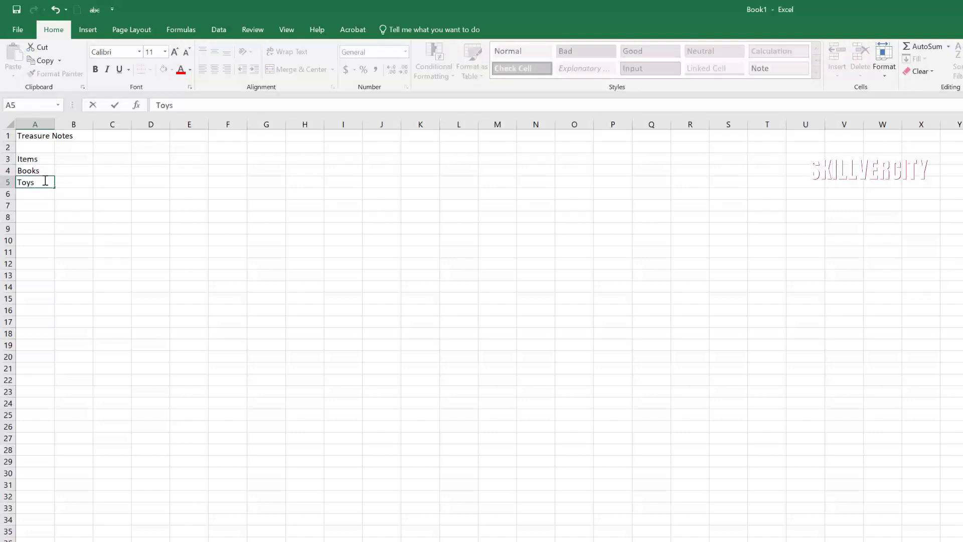
pyautogui.click(42, 194)
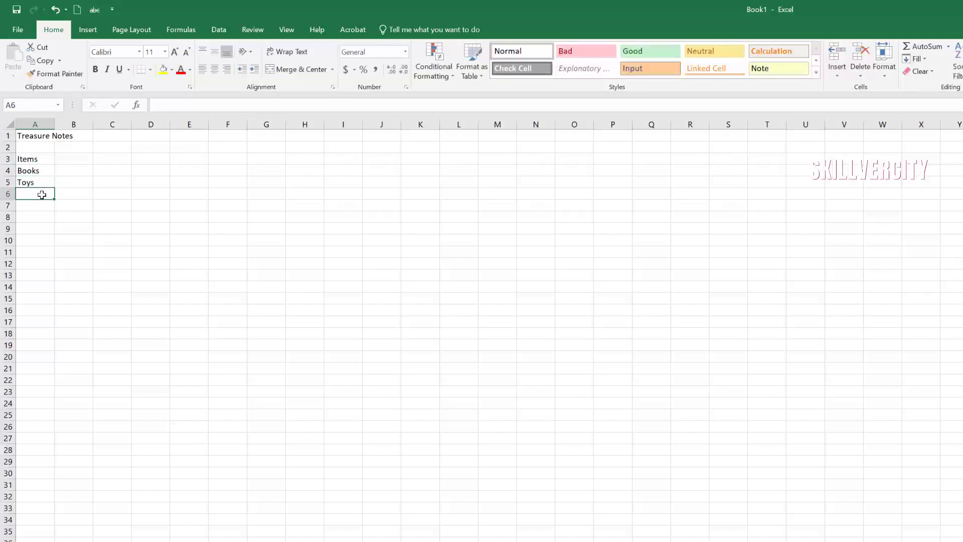
pyautogui.write('T-shirts')
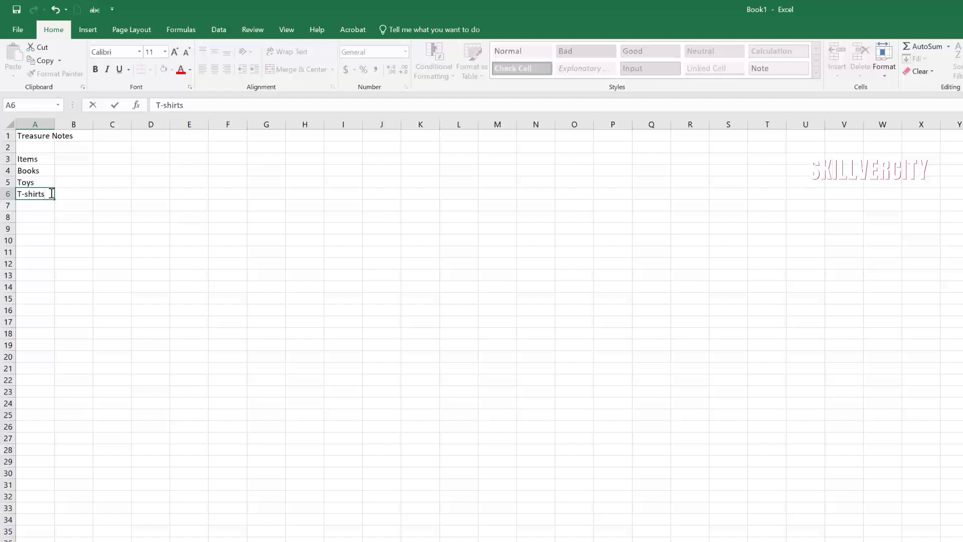
# Complete the item list with "Printing Papers" in cell A7 and "Gifts" in cell A8.
pyautogui.click(33, 205)
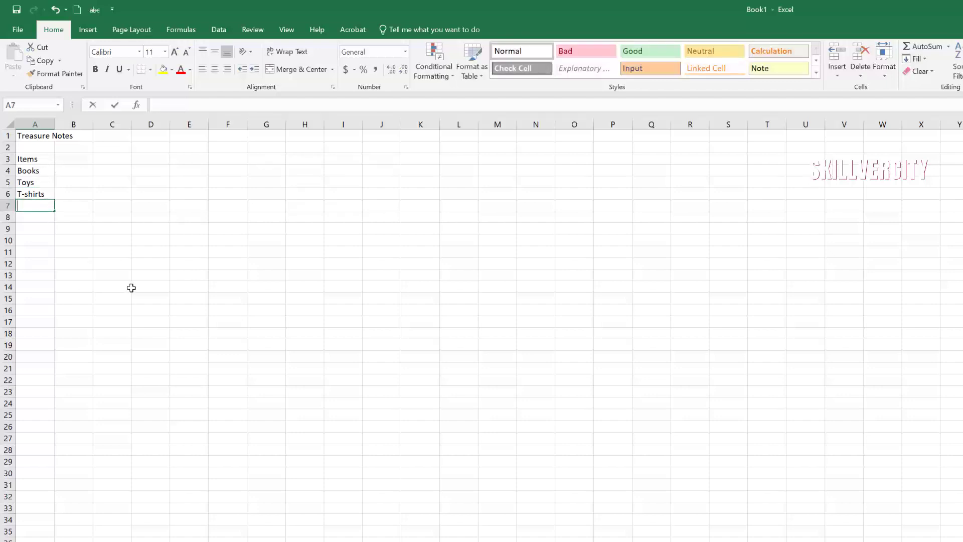
pyautogui.write('Pr')
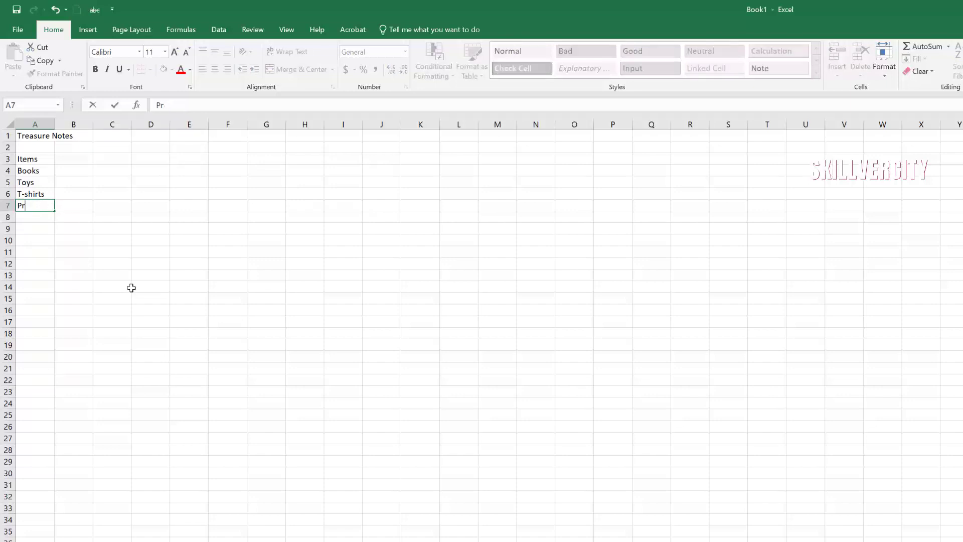
pyautogui.write('ontinting Ppers')
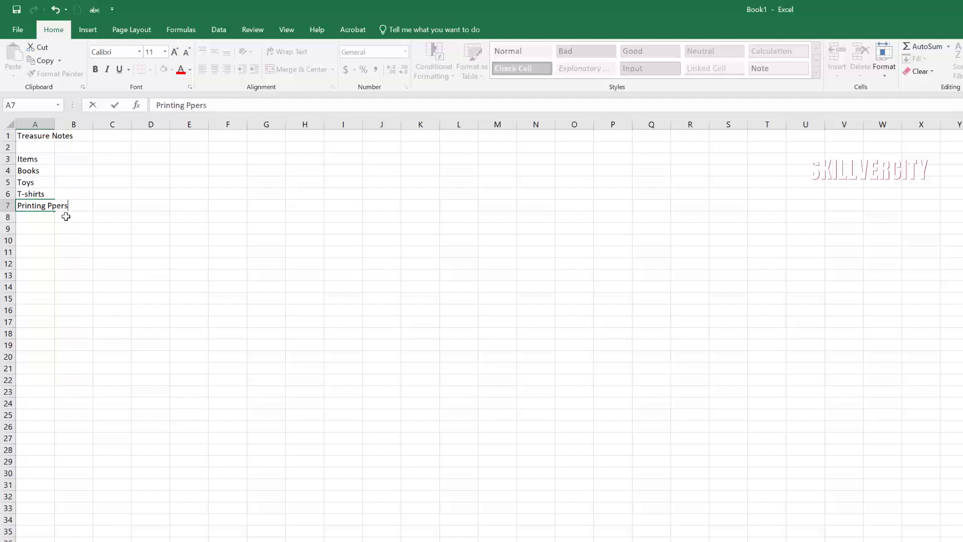
pyautogui.click(51, 208)
pyautogui.write('a')
pyautogui.click(43, 219)
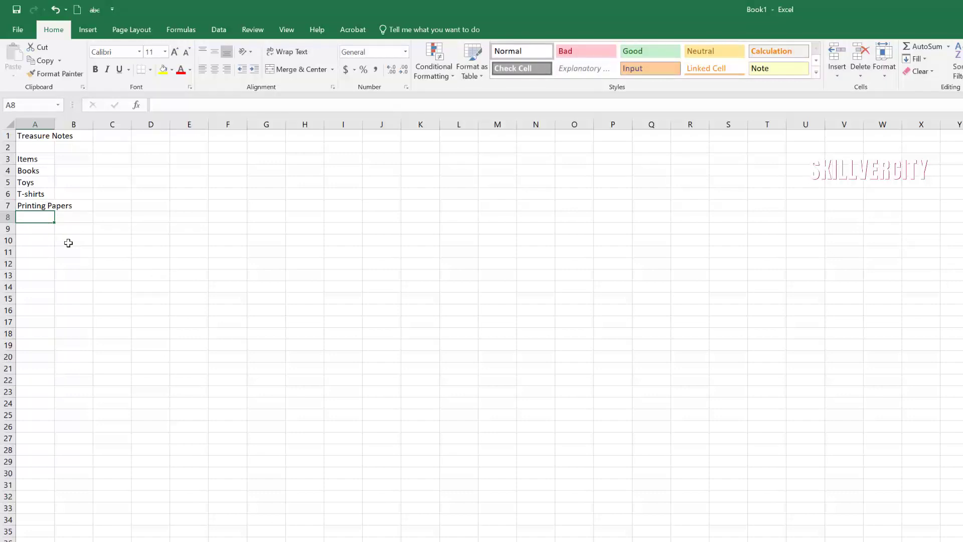
pyautogui.write('Gi')
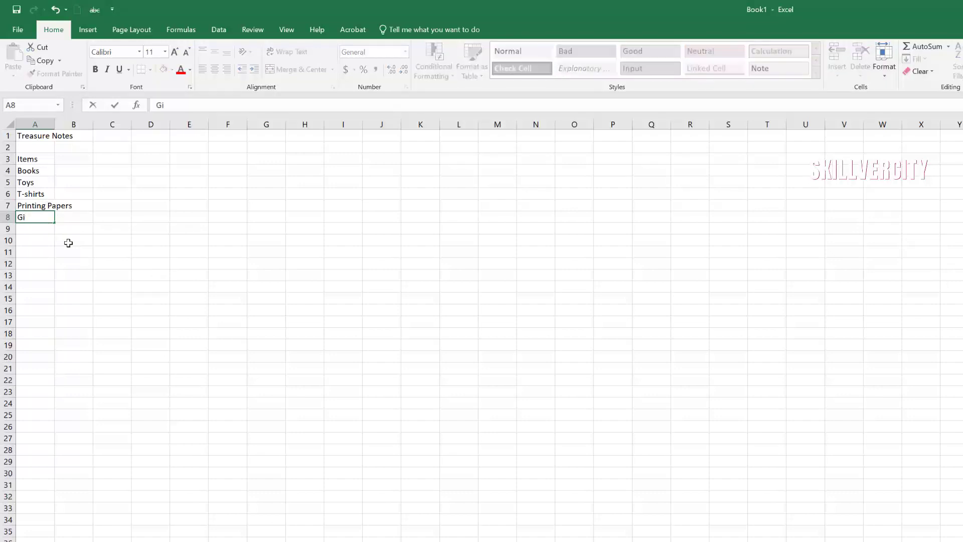
pyautogui.write('fts')
pyautogui.click(78, 289)
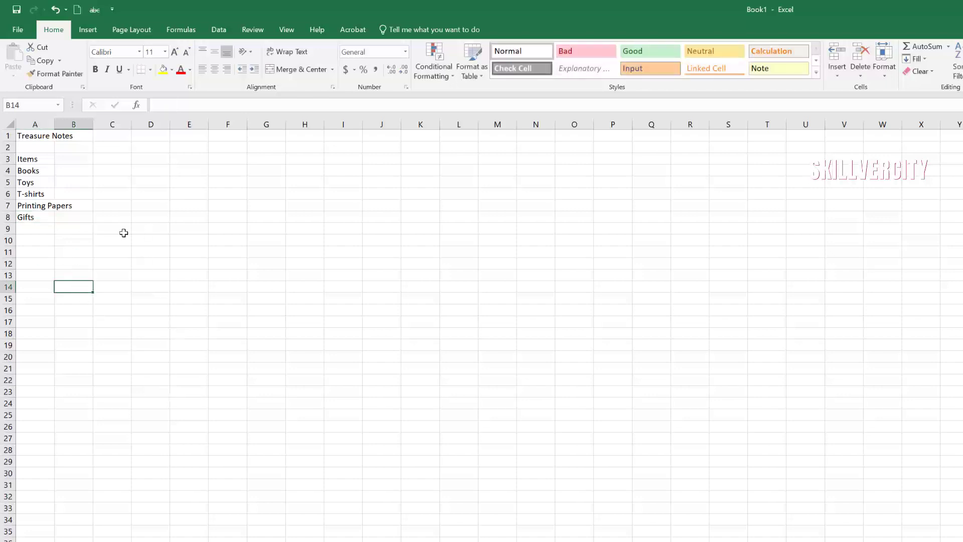
# Enter the column header "Price" in cell B3 and the Books price 12 in cell B4.
pyautogui.click(74, 160)
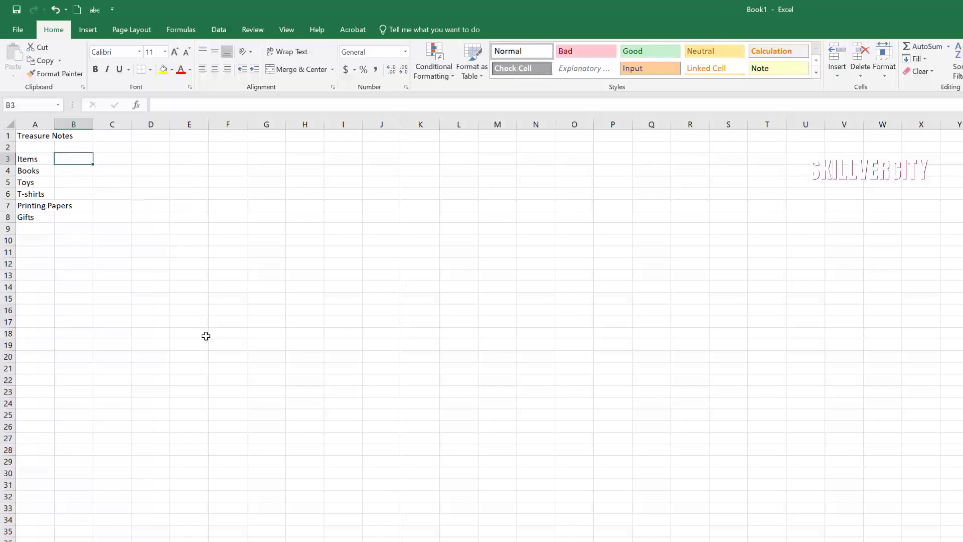
pyautogui.write('Price')
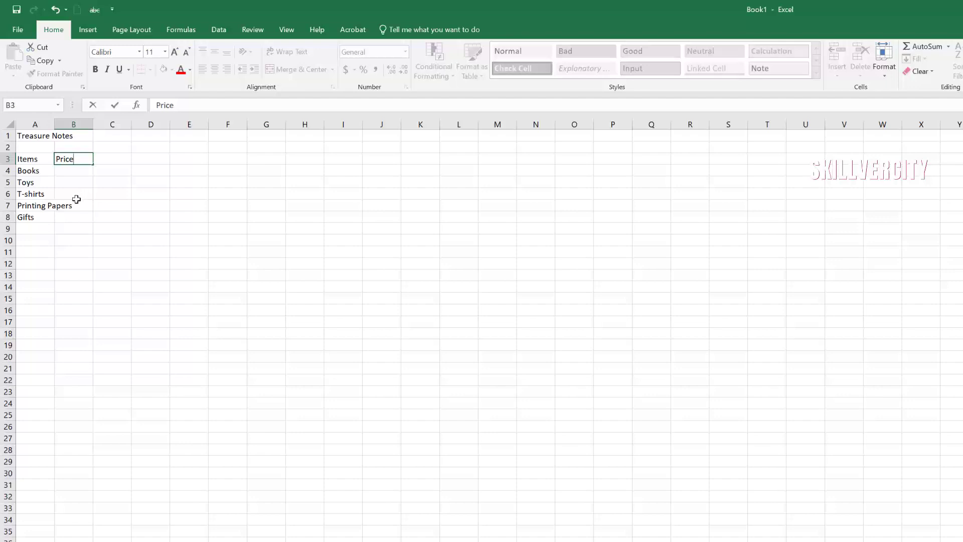
pyautogui.click(81, 225)
pyautogui.click(74, 173)
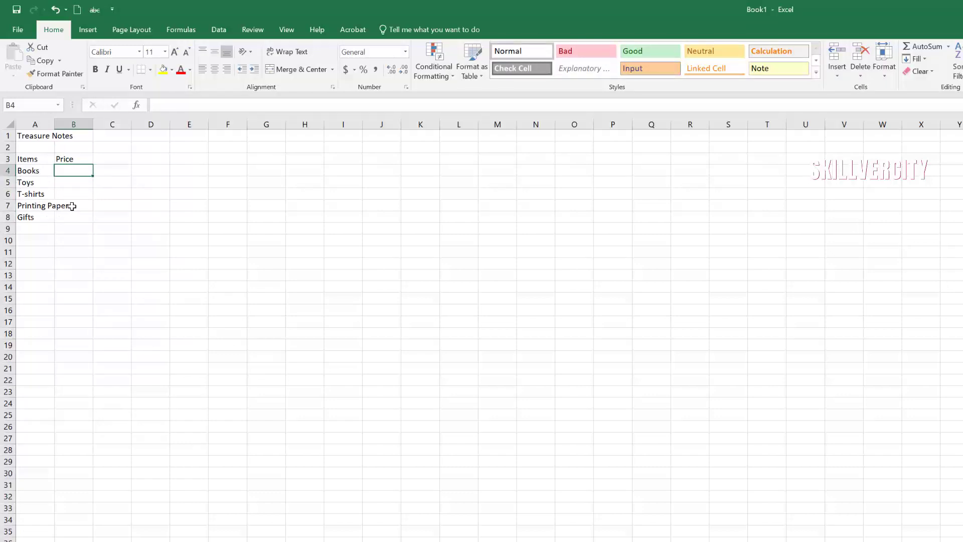
pyautogui.click(88, 276)
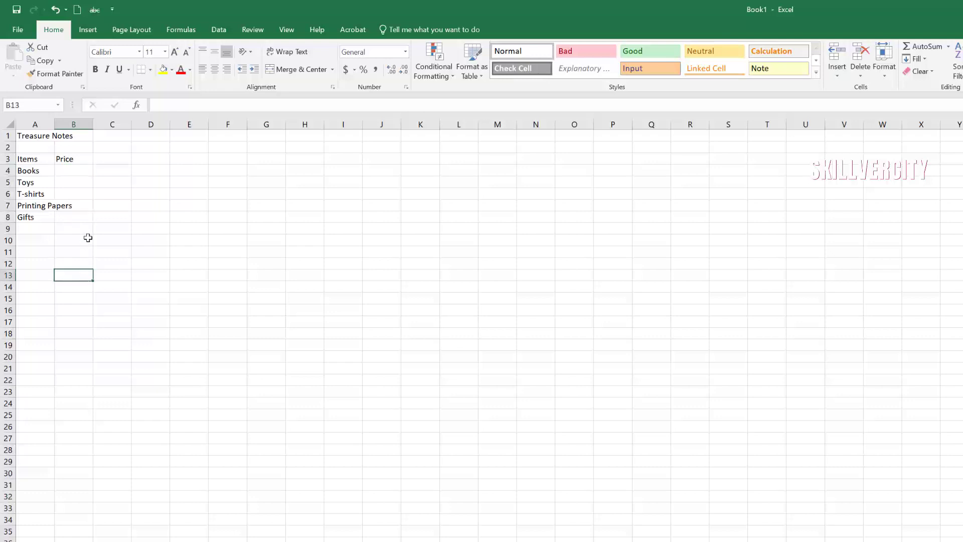
pyautogui.click(78, 170)
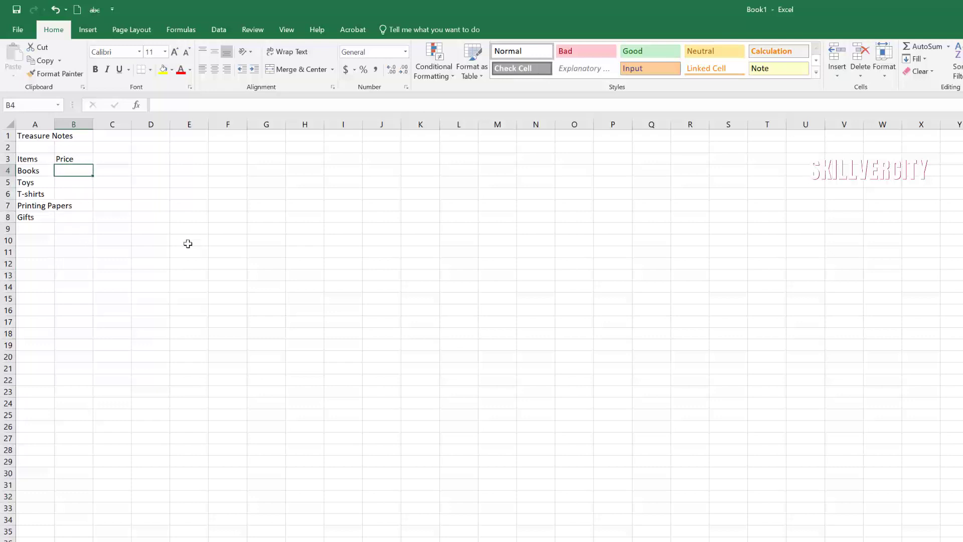
pyautogui.write('12')
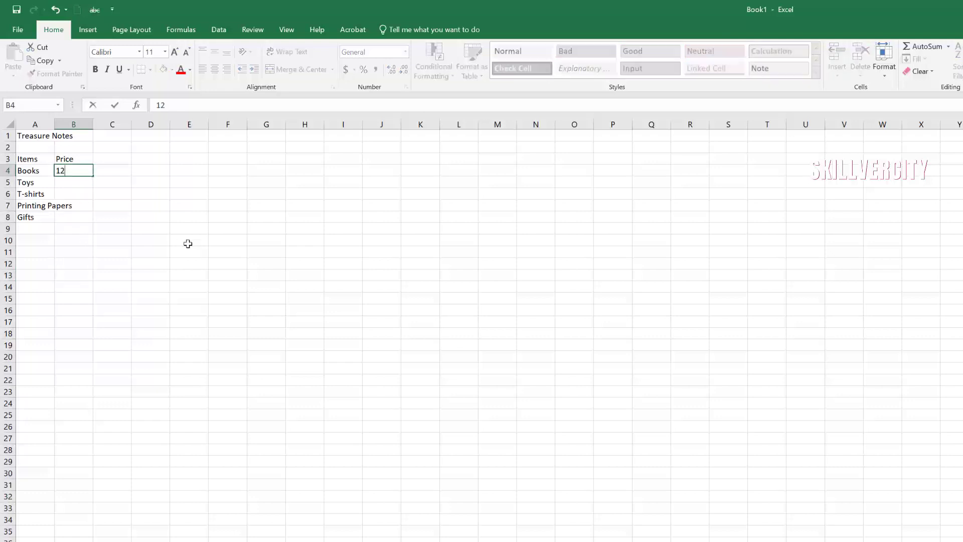
pyautogui.click(217, 276)
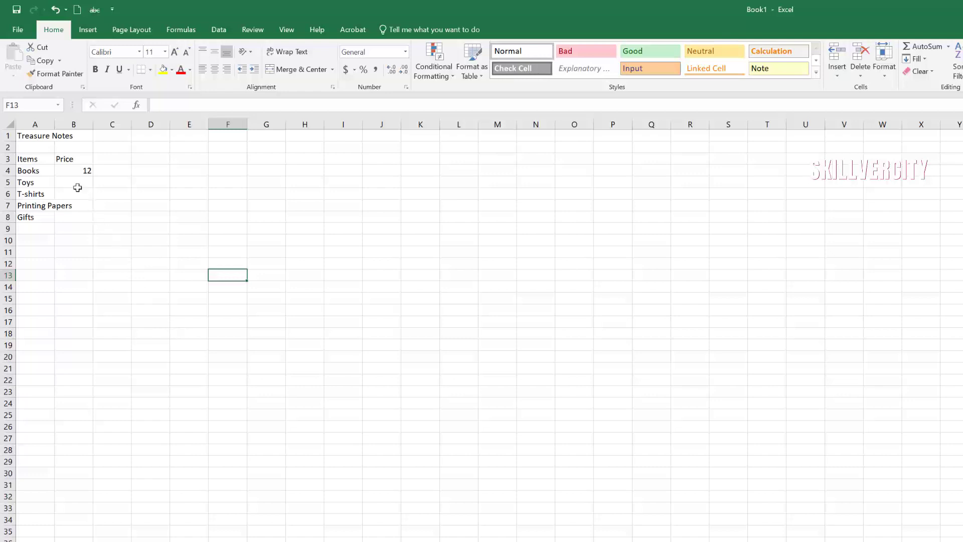
# Format the Books price in cell B4 as Currency with the $ symbol and 2 decimal places.
pyautogui.click(66, 172)
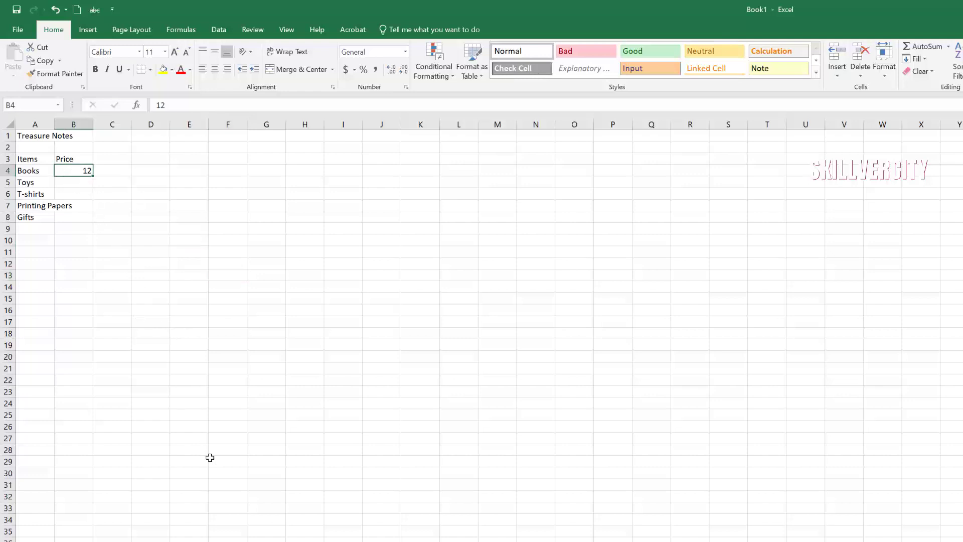
pyautogui.rightClick(64, 171)
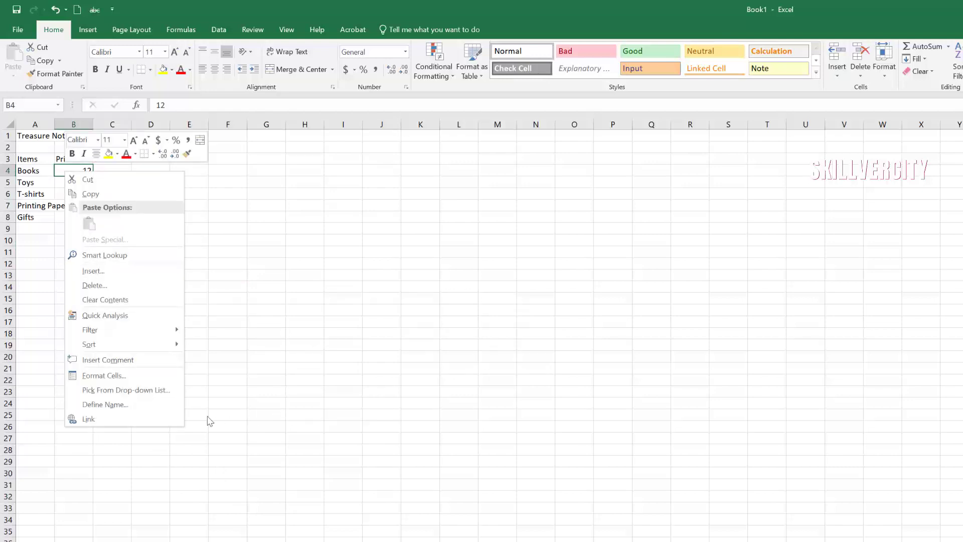
pyautogui.click(122, 378)
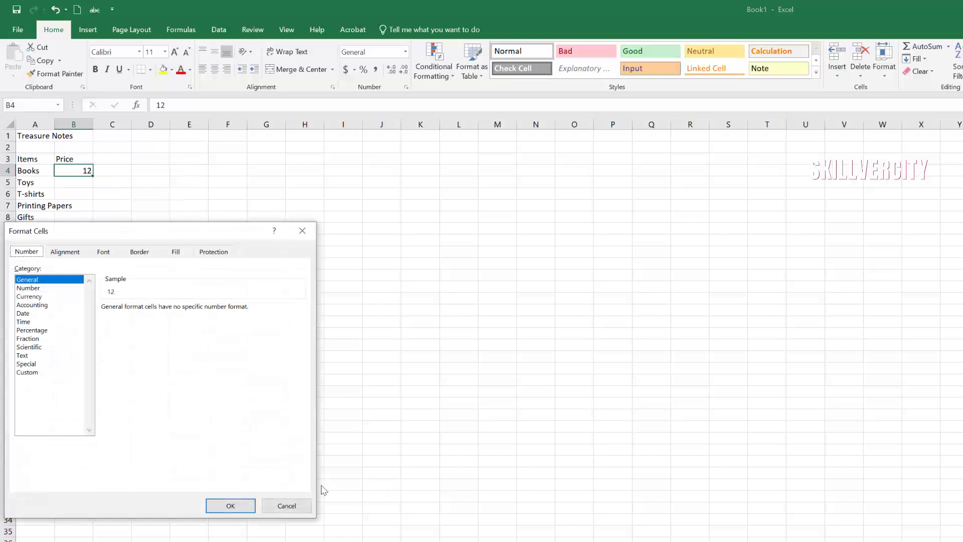
pyautogui.click(36, 297)
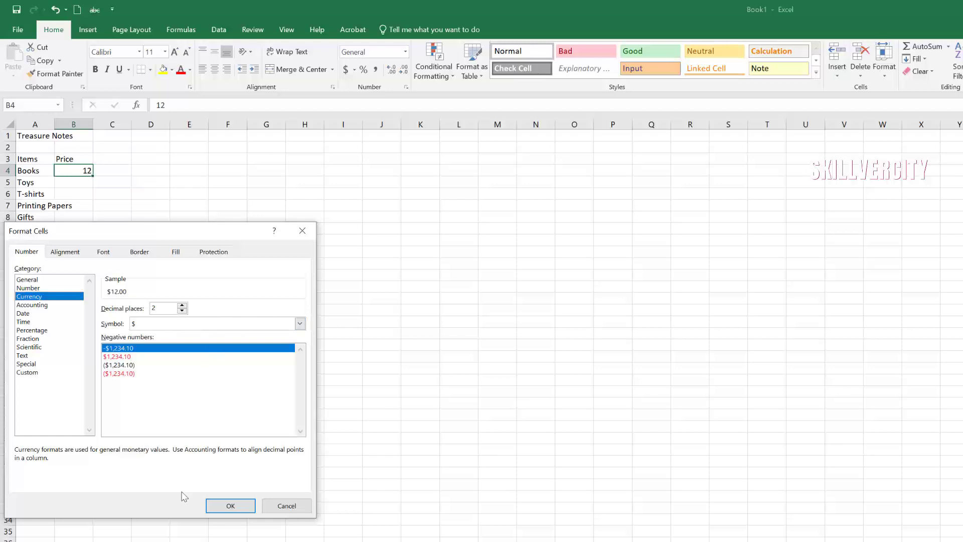
pyautogui.click(231, 506)
# Enter 11 as the Toys price in cell B5.
pyautogui.click(76, 185)
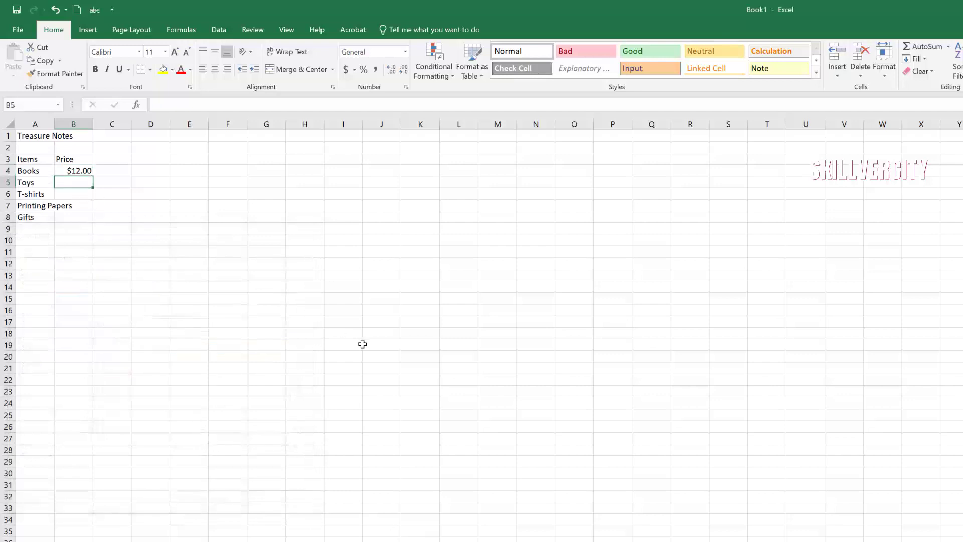
pyautogui.write('11')
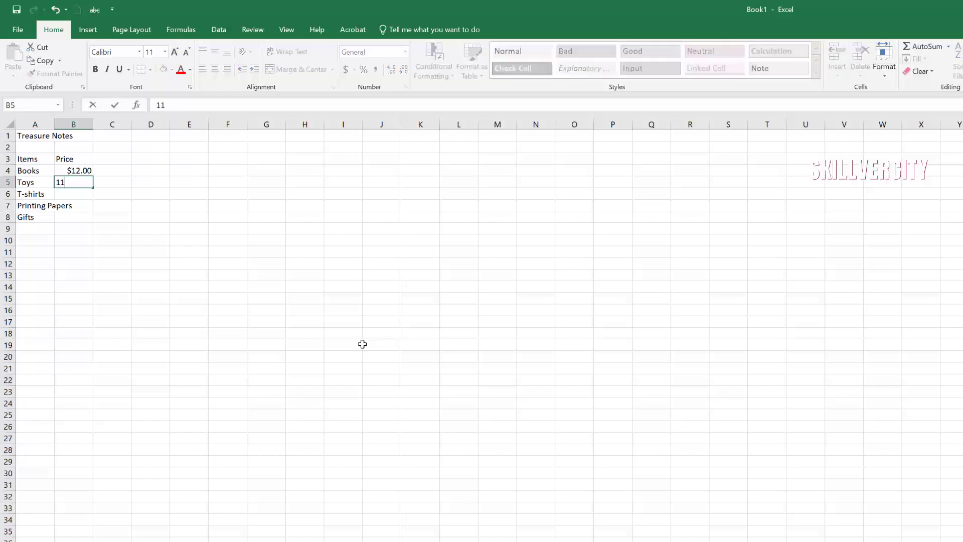
pyautogui.click(362, 344)
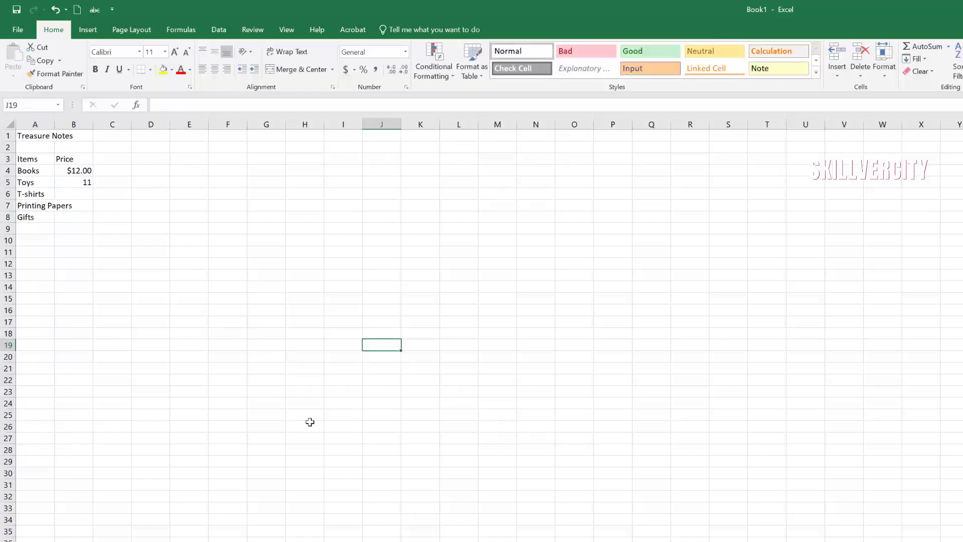
# Apply the Currency number format to the price cells B5 to B8.
pyautogui.moveTo(77, 183); pyautogui.dragTo(74, 217)
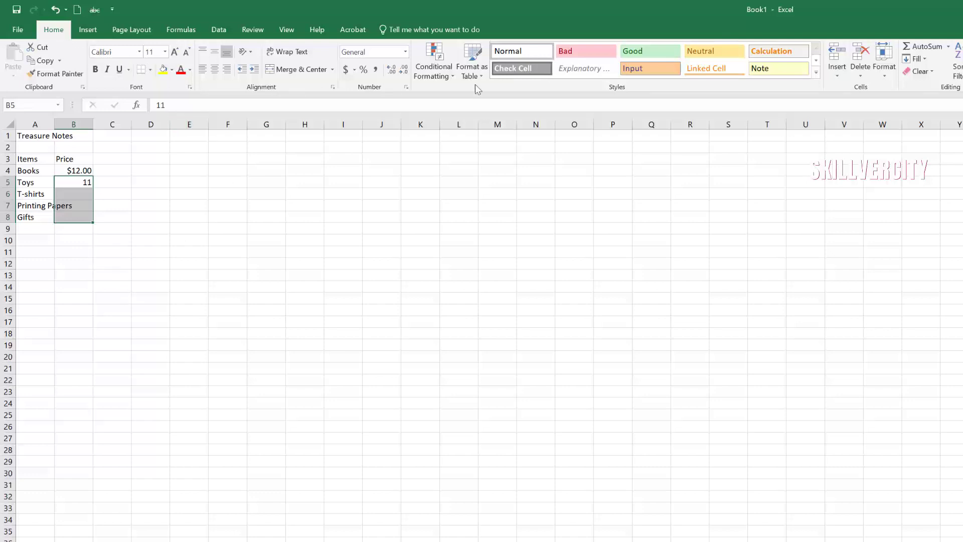
pyautogui.click(406, 53)
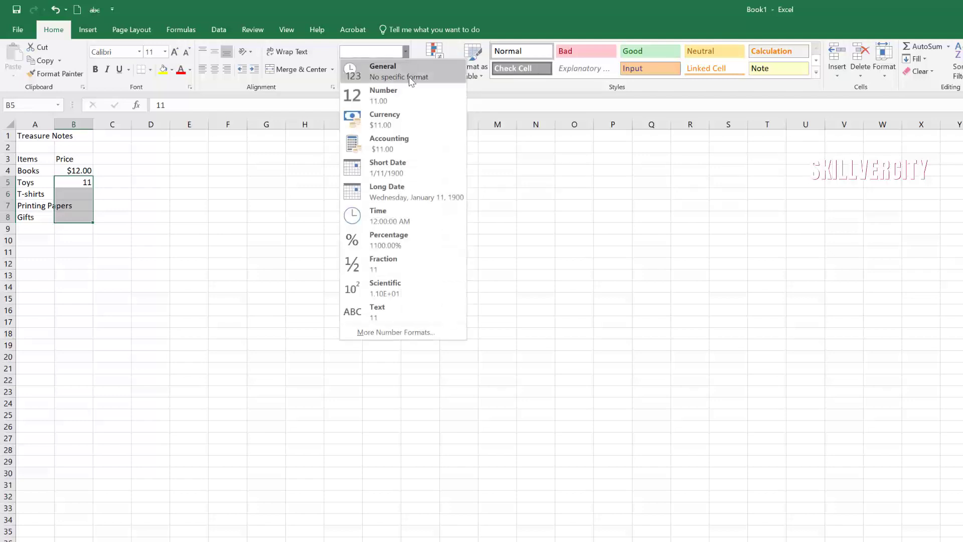
pyautogui.click(404, 114)
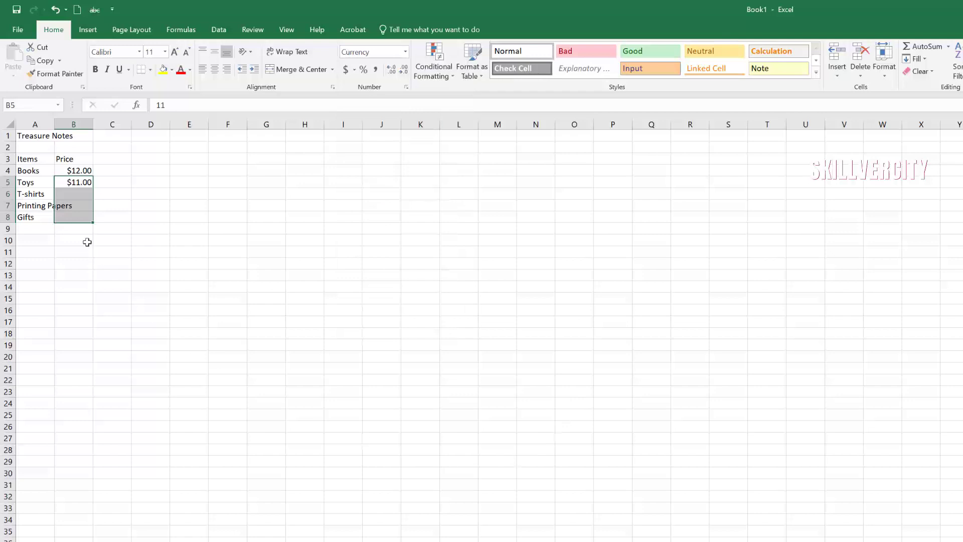
# Enter the prices 14 for T-shirts, 24 for Printing Papers and 18 for Gifts in cells B6 to B8.
pyautogui.click(189, 287)
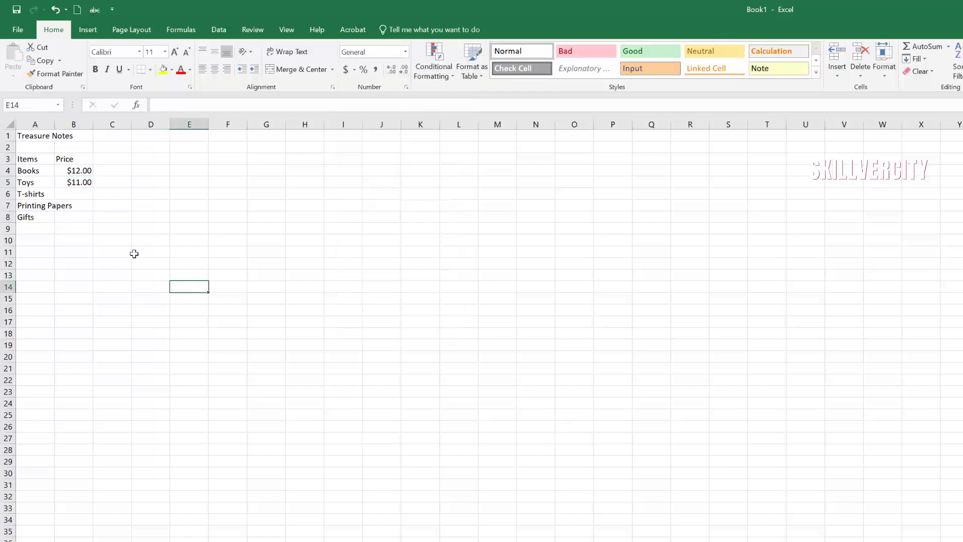
pyautogui.click(82, 192)
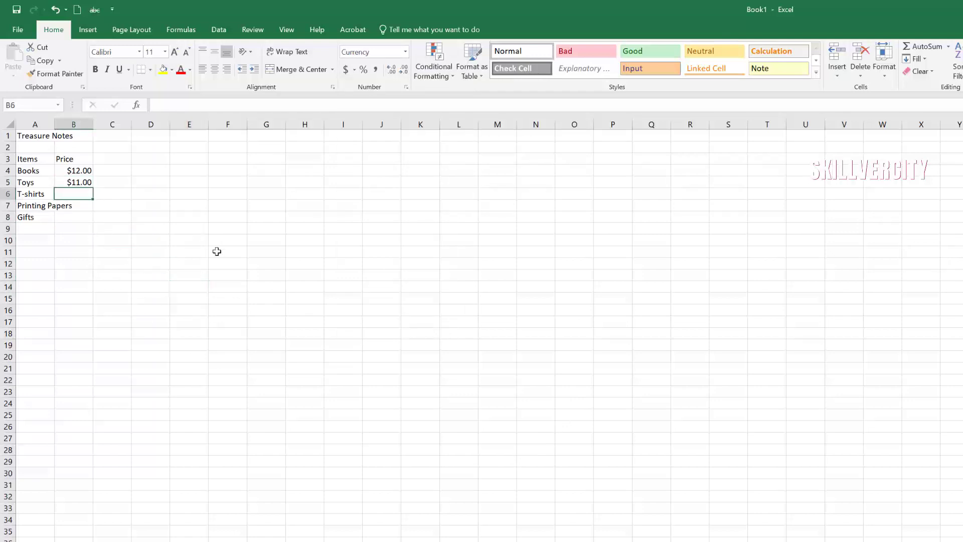
pyautogui.write('14.00')
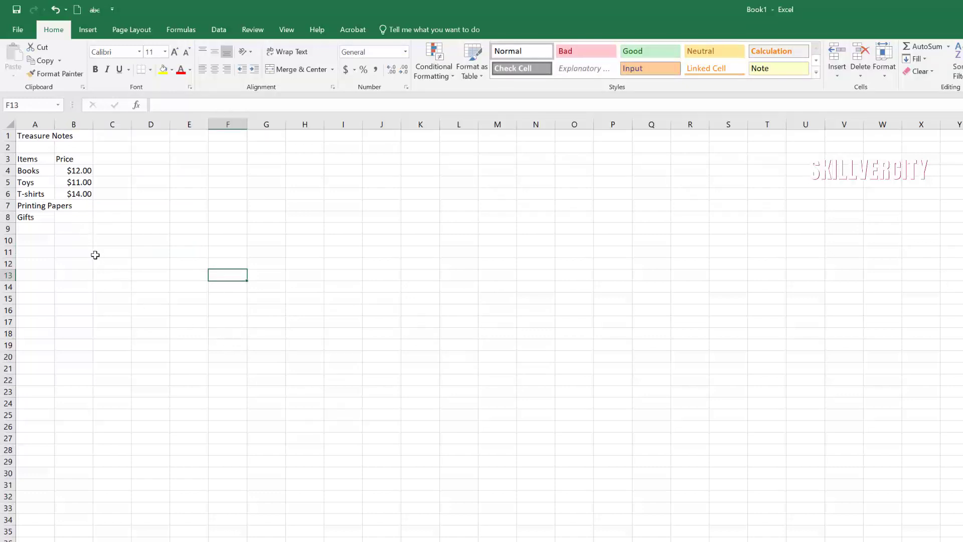
pyautogui.click(74, 209)
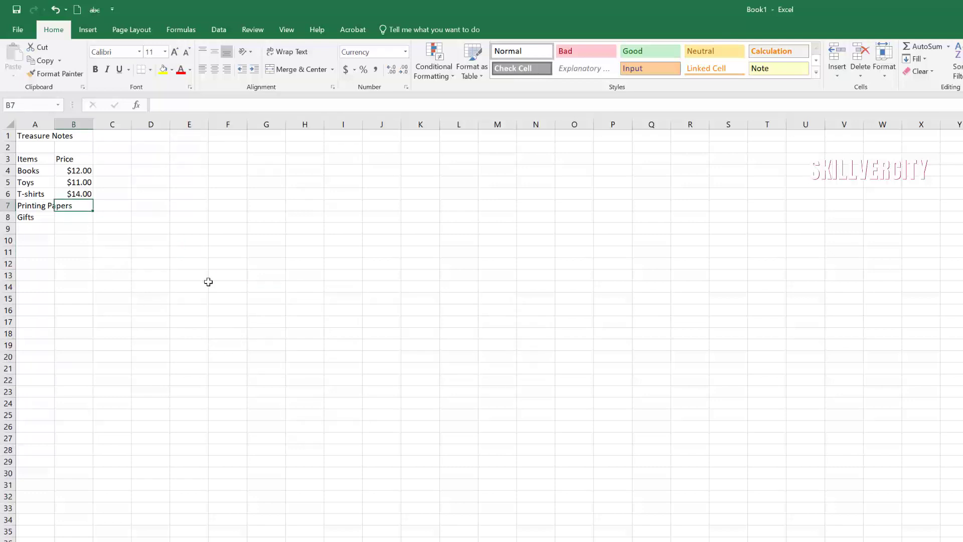
pyautogui.write('24')
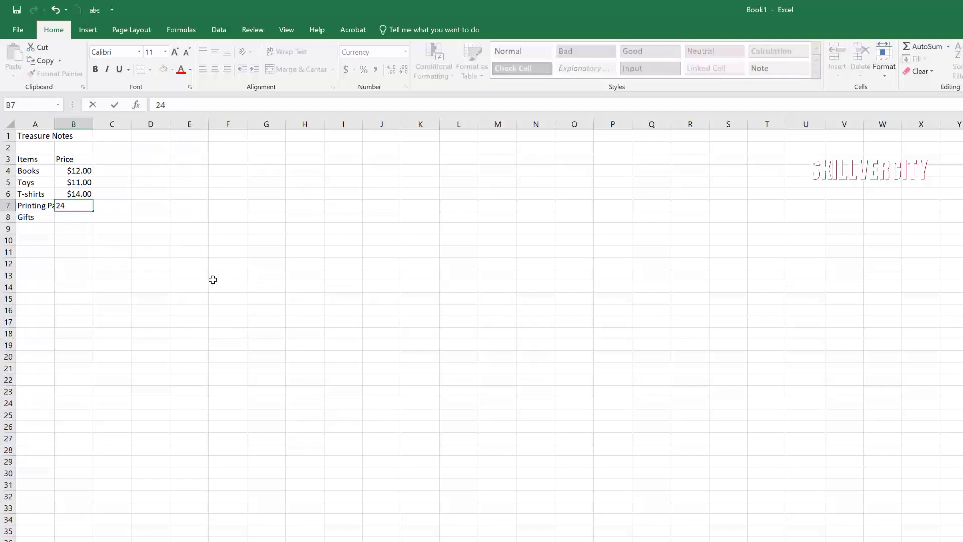
pyautogui.click(242, 323)
pyautogui.click(76, 218)
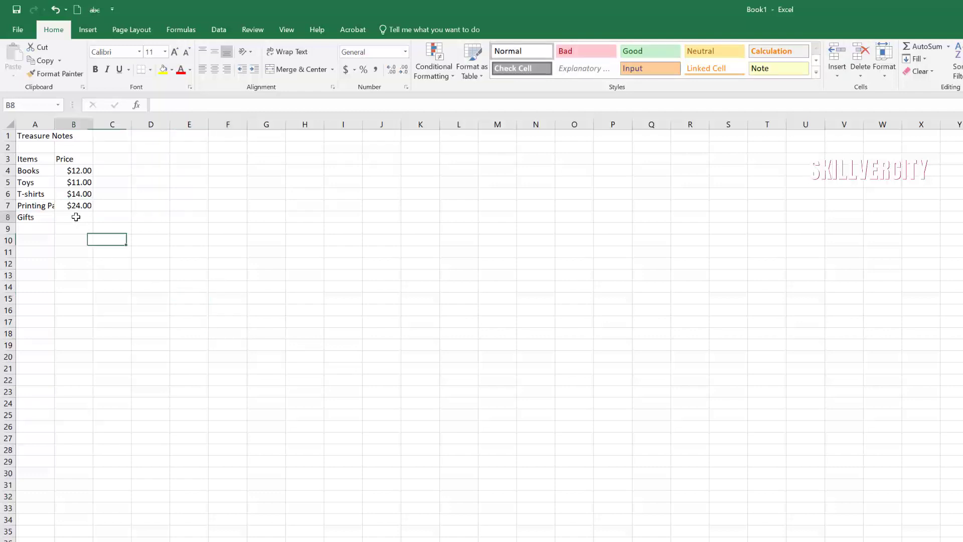
pyautogui.write('18')
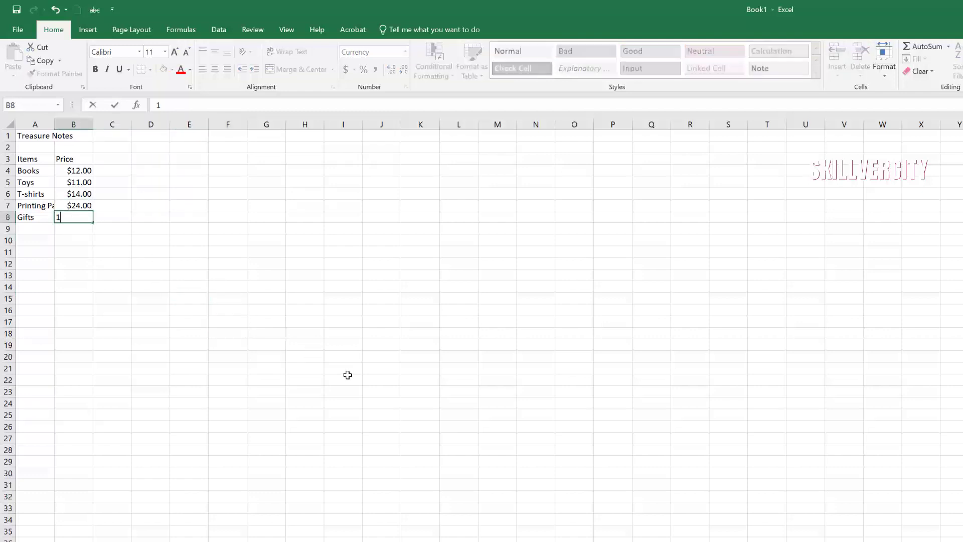
pyautogui.click(363, 392)
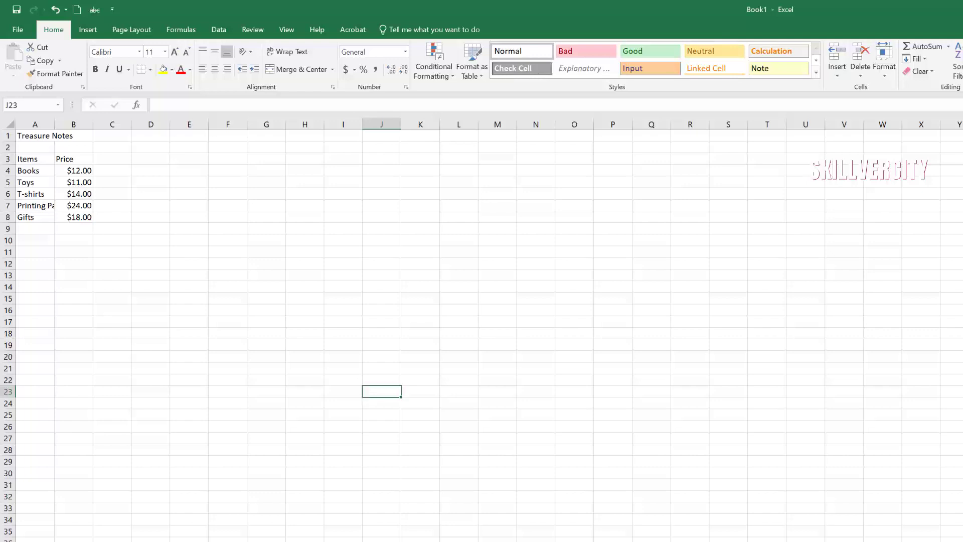
# Try entering the filler text "mmm" in cell B1 next to the title, and clear the cell again.
pyautogui.scroll(8, 482, 329)
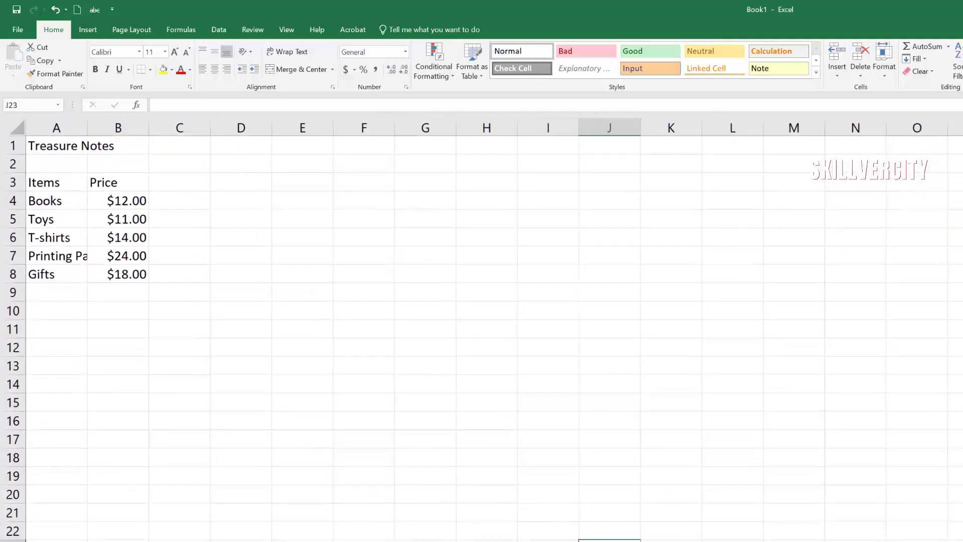
pyautogui.click(946, 523)
pyautogui.click(946, 522)
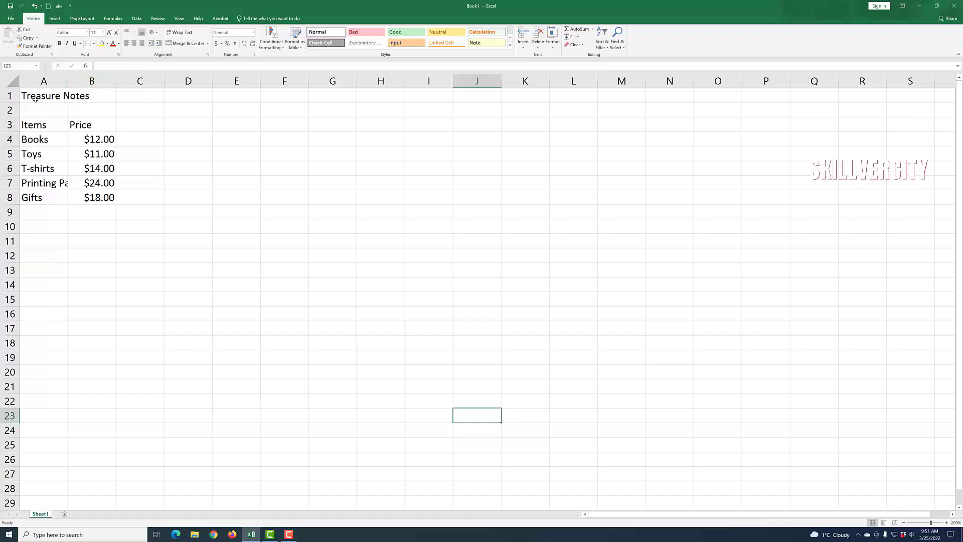
pyautogui.click(90, 99)
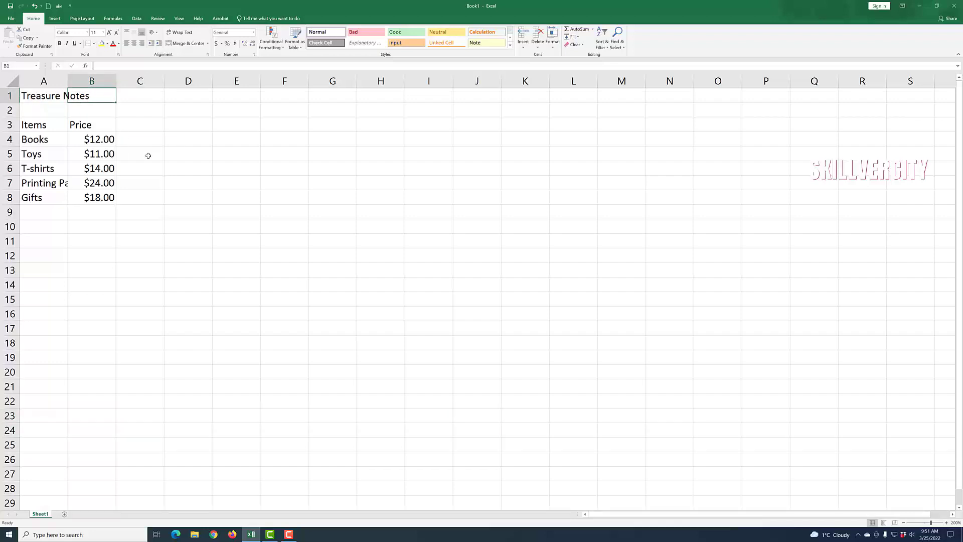
pyautogui.write('mmmm')
pyautogui.click(171, 219)
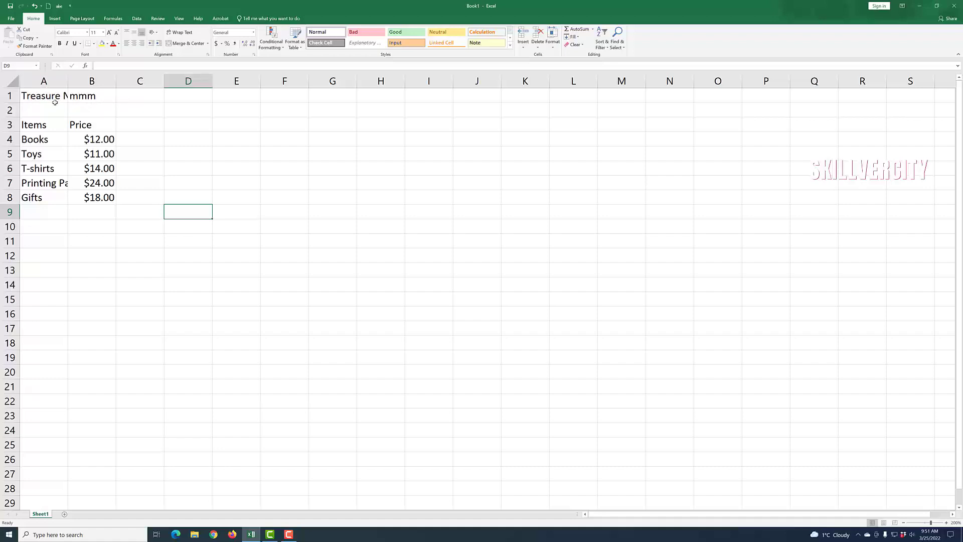
pyautogui.click(98, 99)
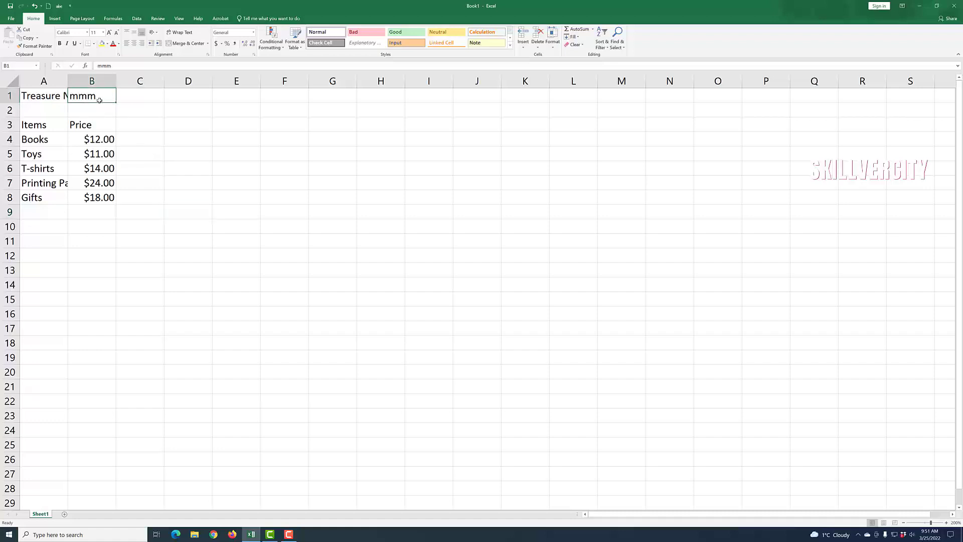
pyautogui.press('Delete')
pyautogui.click(248, 238)
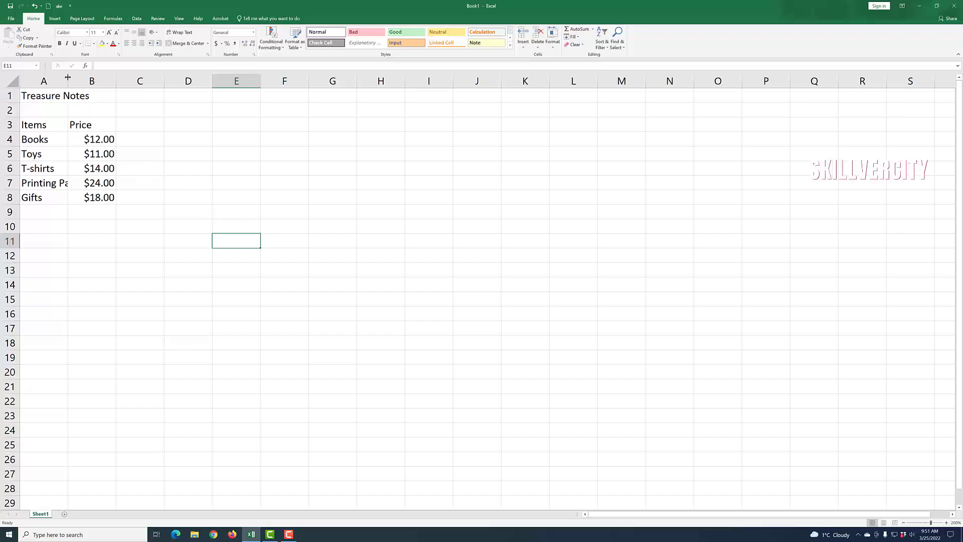
# Try widening column A by hand and with AutoFit, restoring its original width after each attempt.
pyautogui.moveTo(68, 77); pyautogui.dragTo(91, 76)
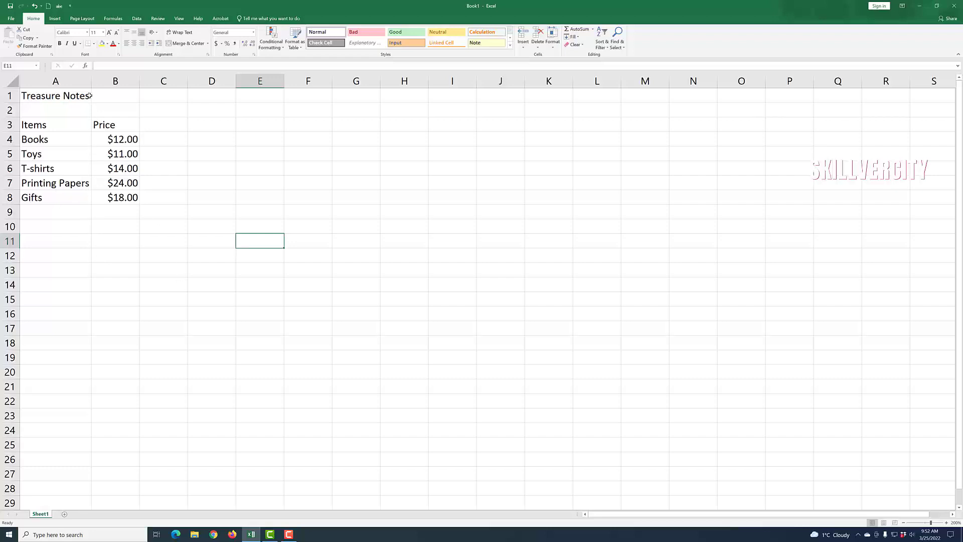
pyautogui.moveTo(91, 81); pyautogui.dragTo(68, 82)
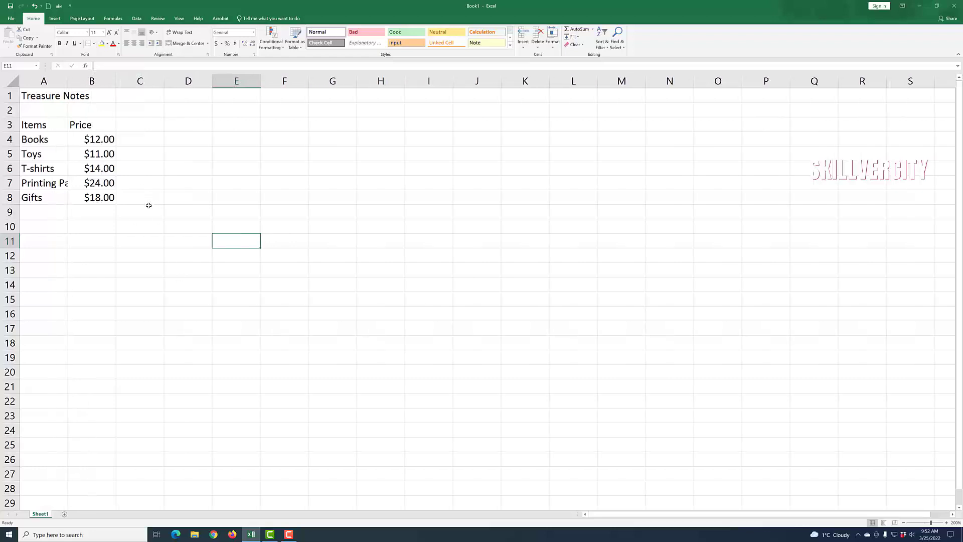
pyautogui.doubleClick(67, 82)
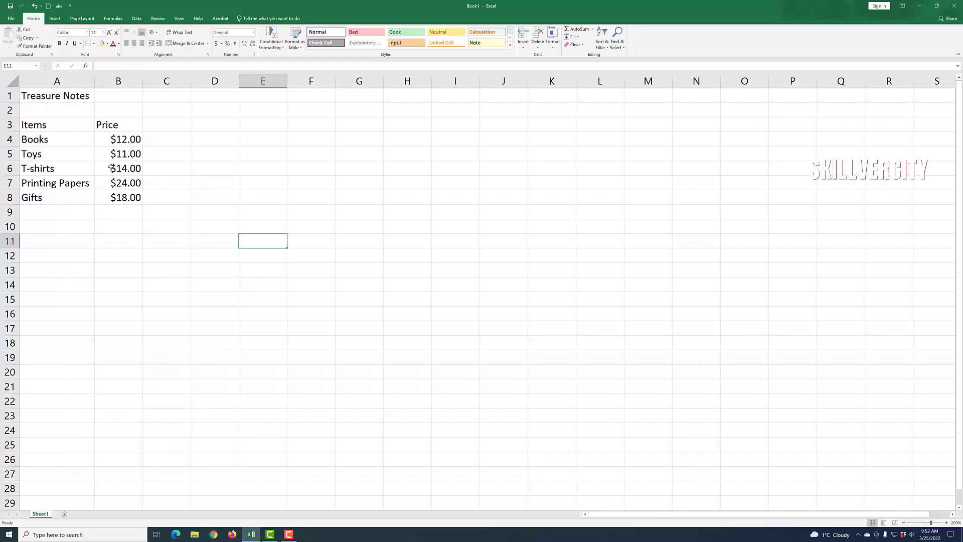
pyautogui.click(33, 7)
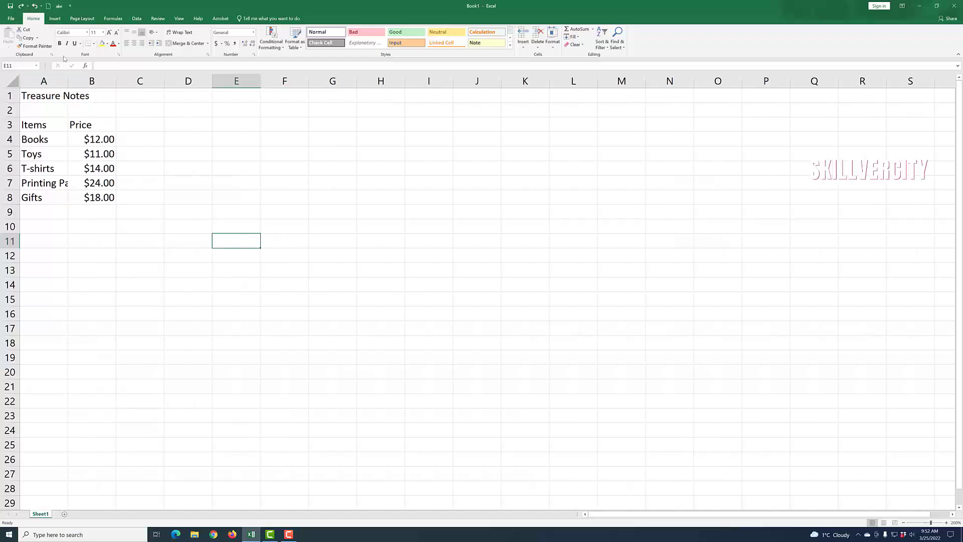
# Widen column A manually until the "Printing Papers" entry fits completely inside it.
pyautogui.moveTo(68, 83); pyautogui.dragTo(83, 83)
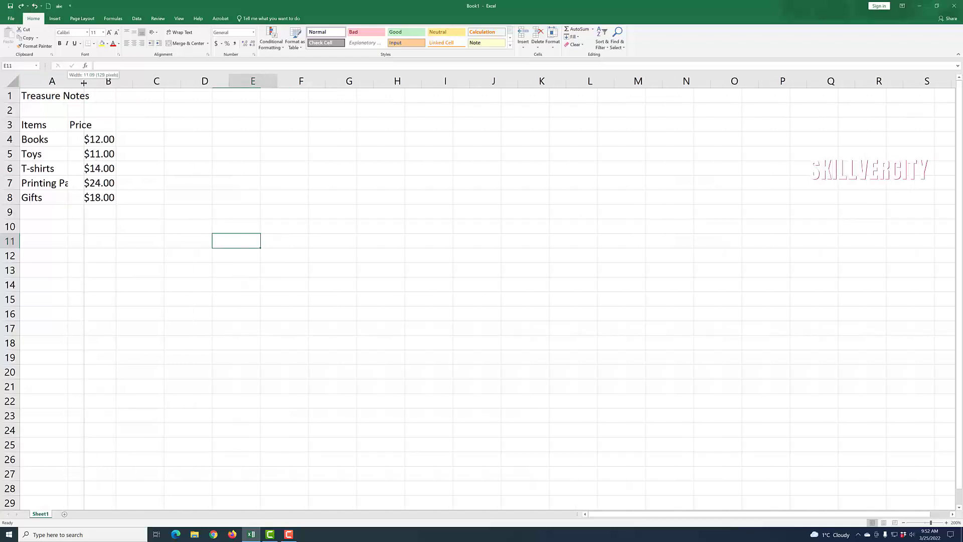
pyautogui.moveTo(84, 82); pyautogui.dragTo(94, 80)
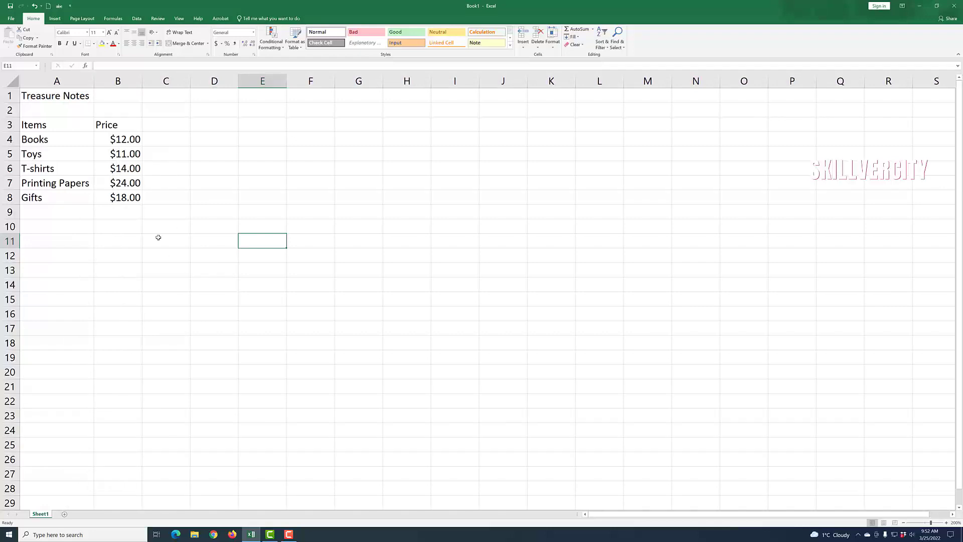
pyautogui.click(211, 178)
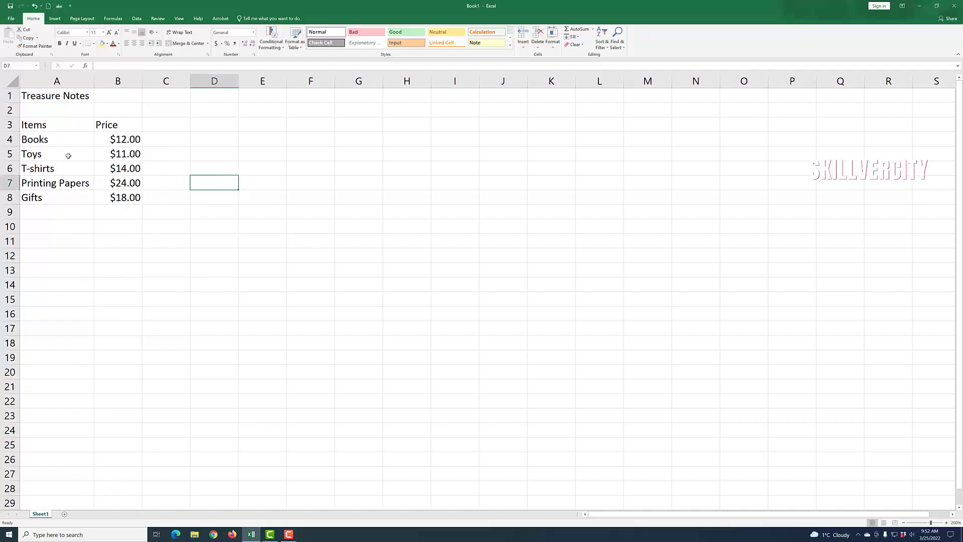
pyautogui.click(36, 99)
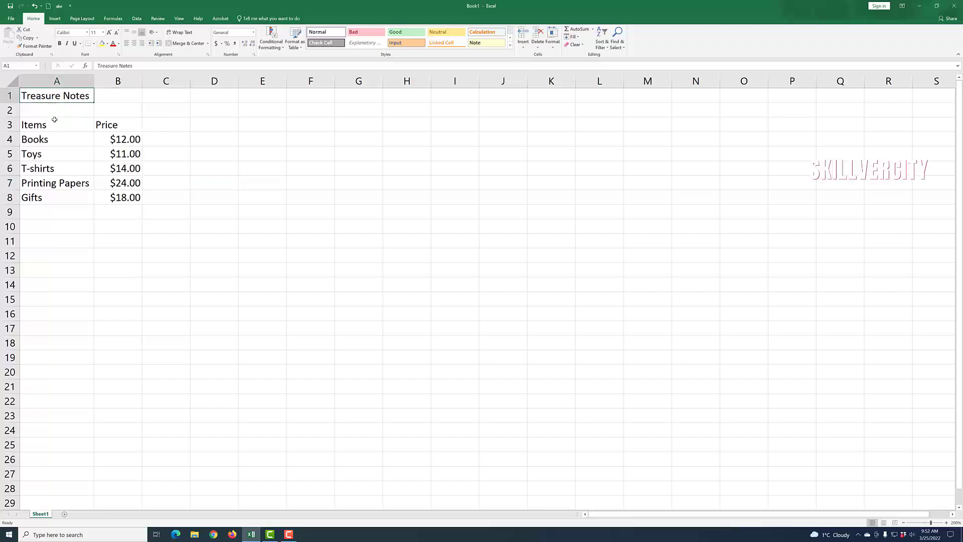
pyautogui.click(71, 144)
pyautogui.click(35, 95)
pyautogui.click(251, 195)
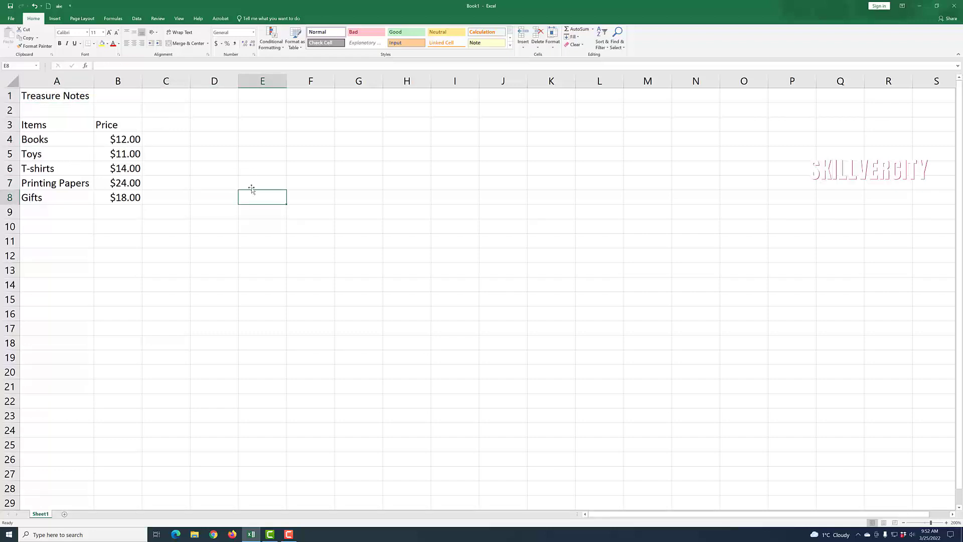
pyautogui.hotkey('ctrl', 'Home')
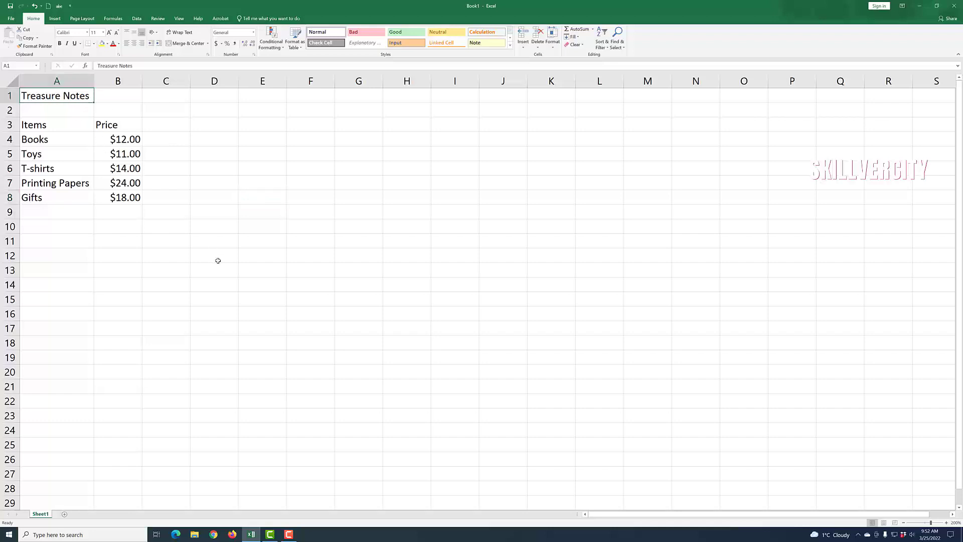
pyautogui.click(184, 149)
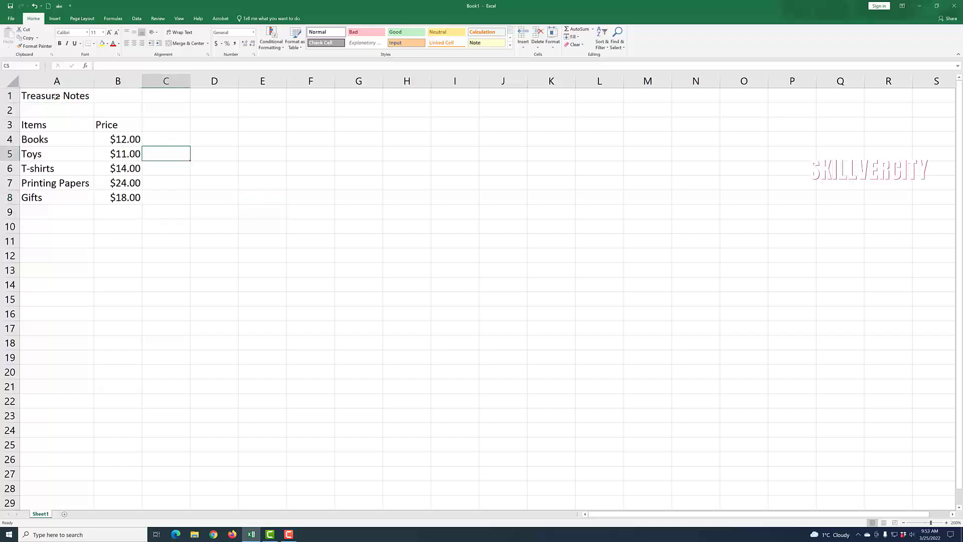
# Try overwriting the title in cell A1 with "Tre", and undo the replacement.
pyautogui.click(54, 97)
pyautogui.write('Tre')
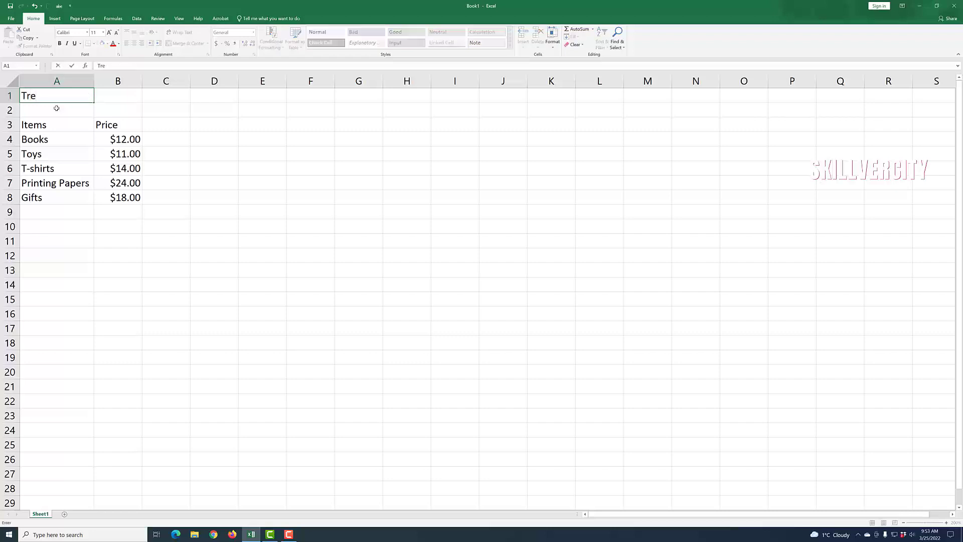
pyautogui.click(34, 5)
pyautogui.click(191, 250)
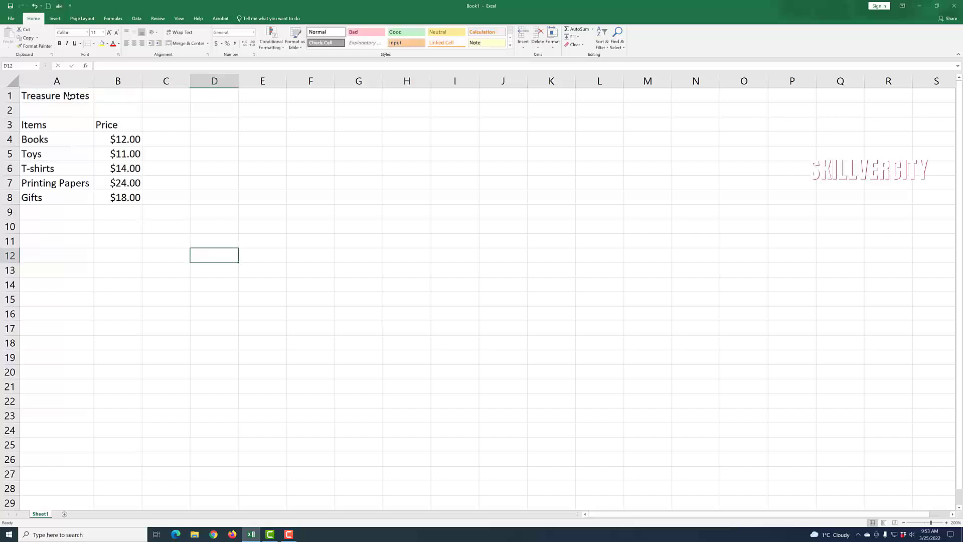
# Append "Bookstore" to the existing title in cell A1 so that it reads "Treasure Notes Bookstore".
pyautogui.click(46, 97)
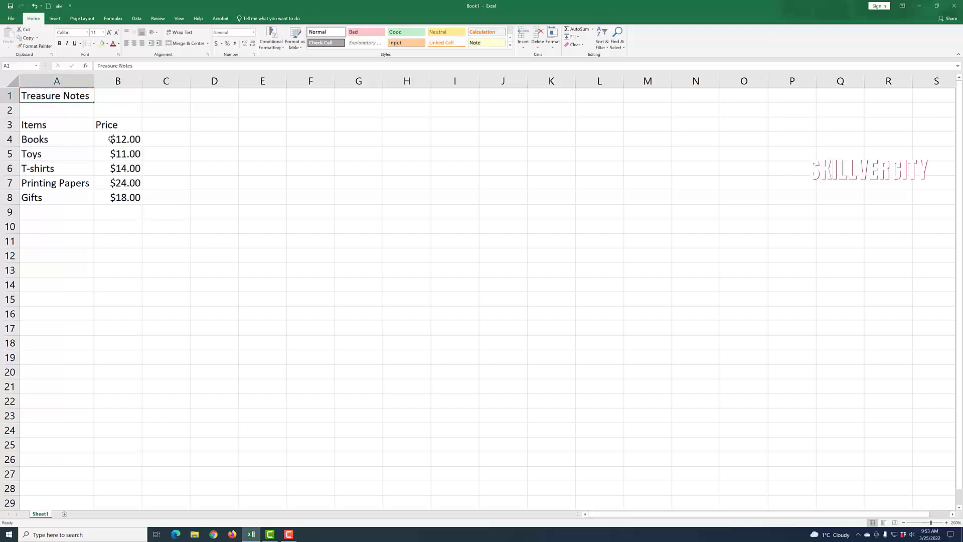
pyautogui.press('F2')
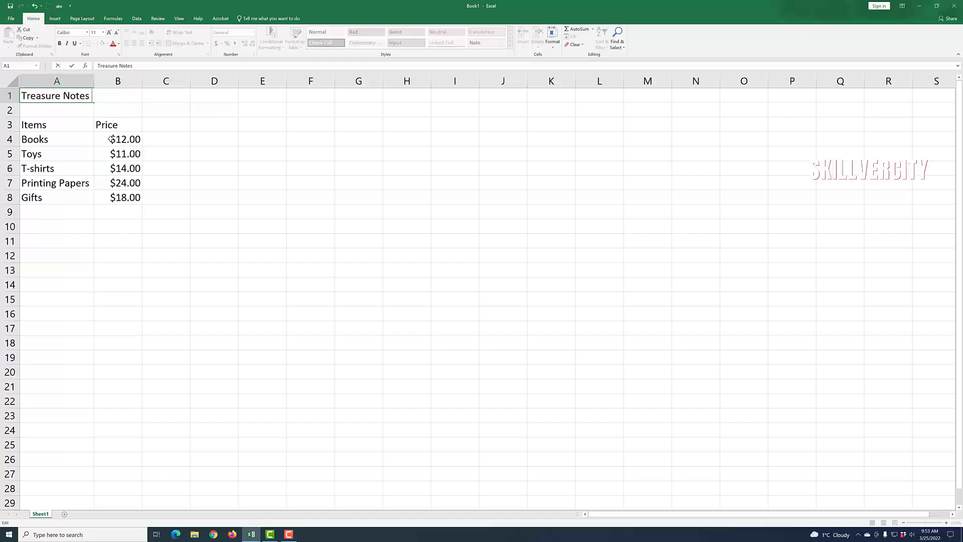
pyautogui.write('Bookstore')
pyautogui.click(193, 299)
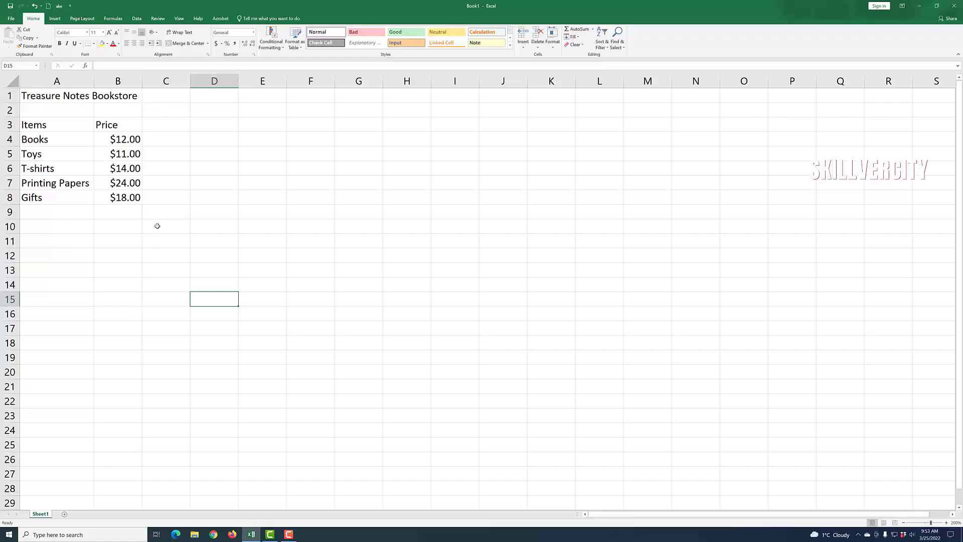
# Enter the column header "Month 1" in cell C3, beside the Price header.
pyautogui.click(169, 128)
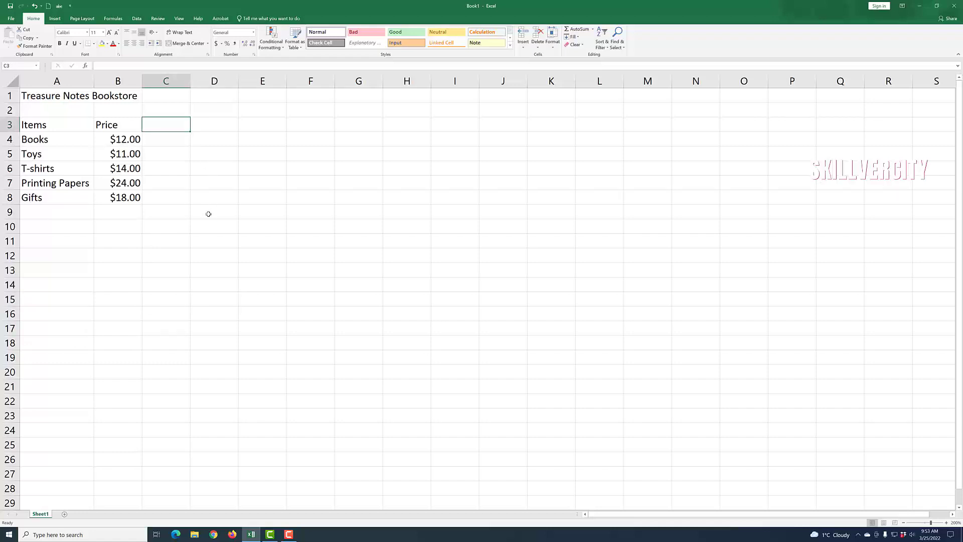
pyautogui.write('Mon')
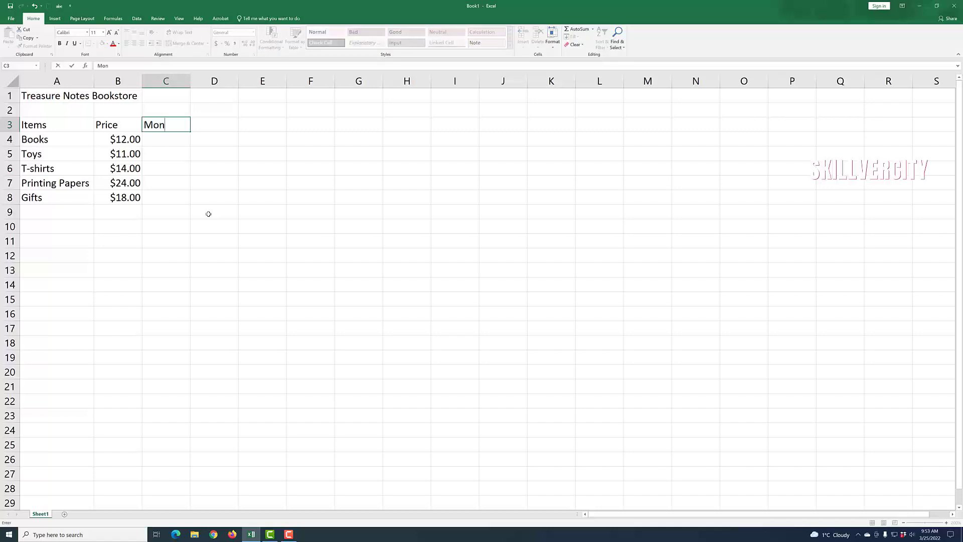
pyautogui.write('th 1')
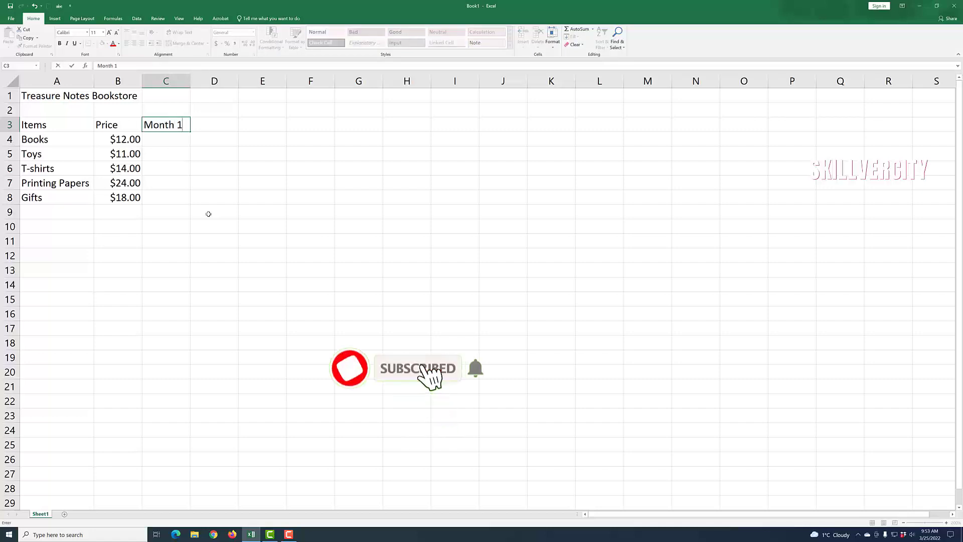
pyautogui.click(222, 136)
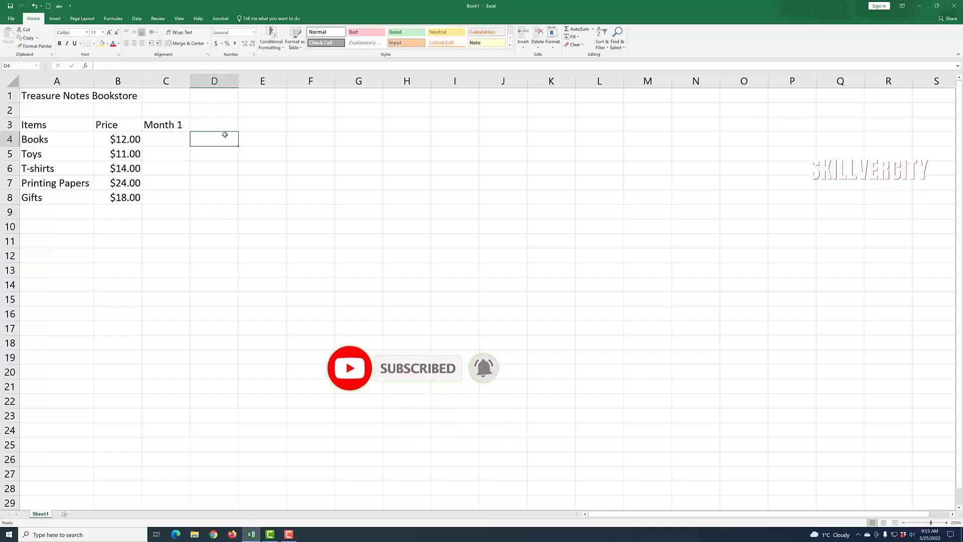
pyautogui.click(224, 127)
pyautogui.click(267, 127)
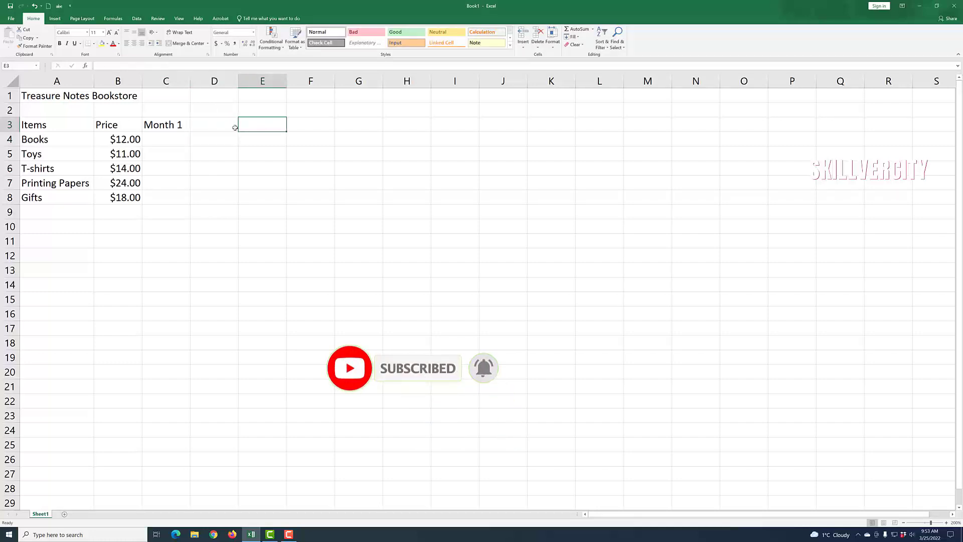
pyautogui.click(200, 126)
pyautogui.click(152, 126)
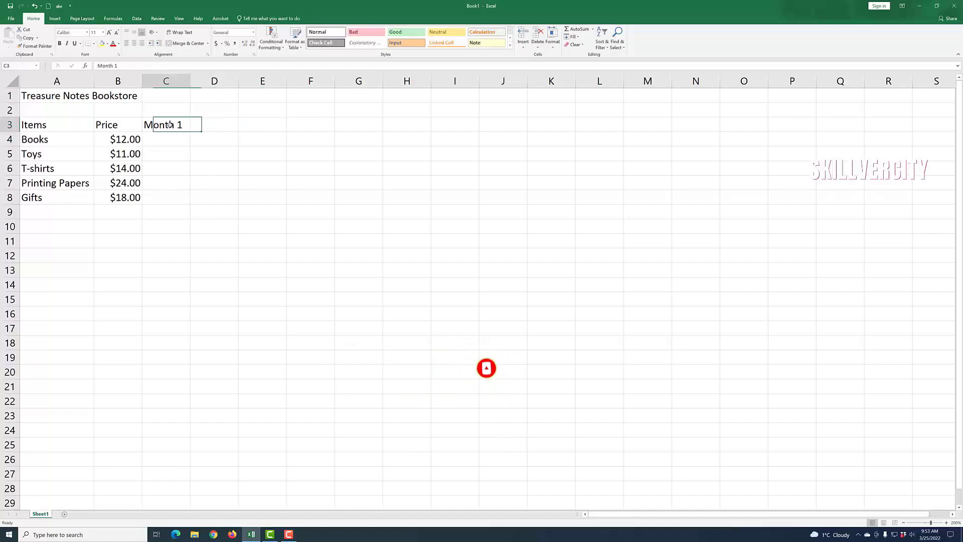
pyautogui.click(212, 127)
pyautogui.click(256, 126)
pyautogui.click(303, 126)
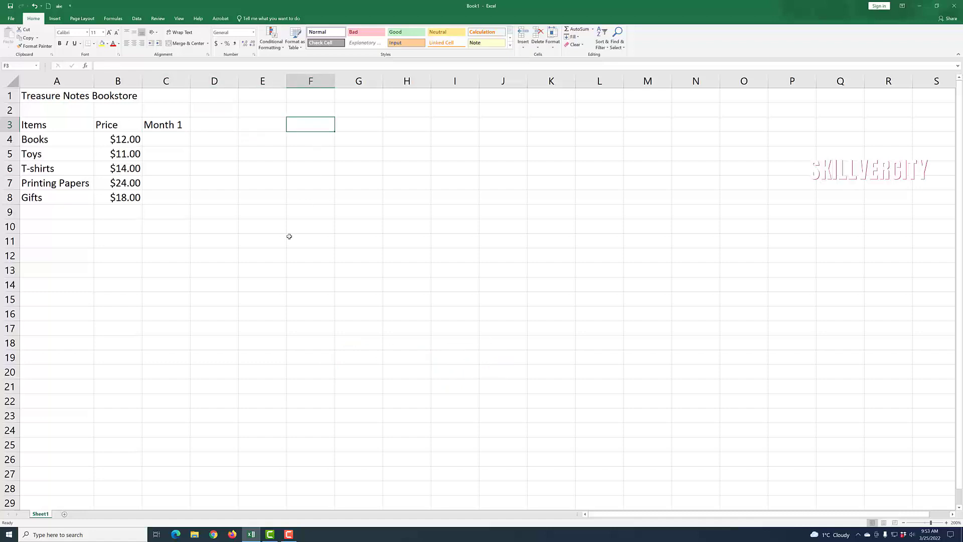
pyautogui.click(289, 236)
# Extend the "Month 1" header from C3 across to F3 as a fill series ending at "Month 4".
pyautogui.click(166, 126)
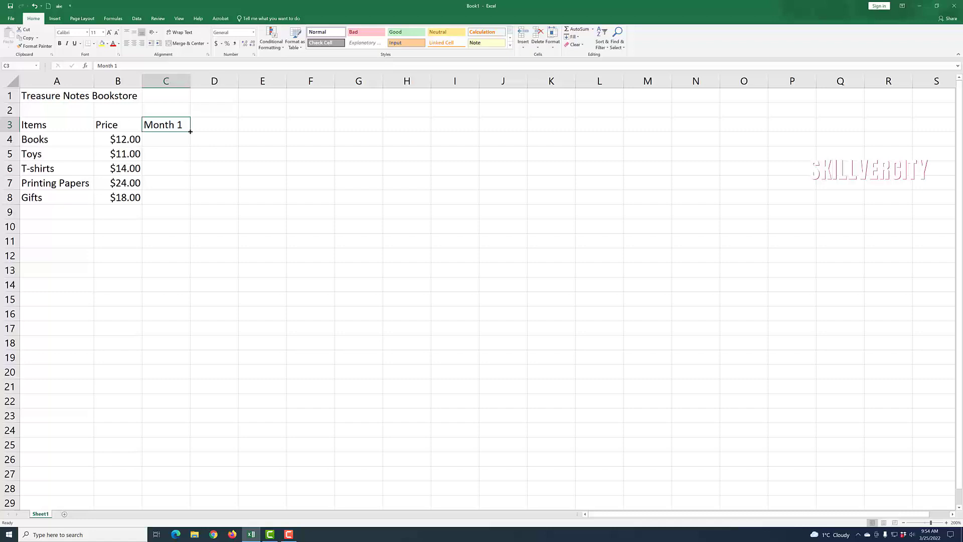
pyautogui.moveTo(190, 131); pyautogui.dragTo(327, 126)
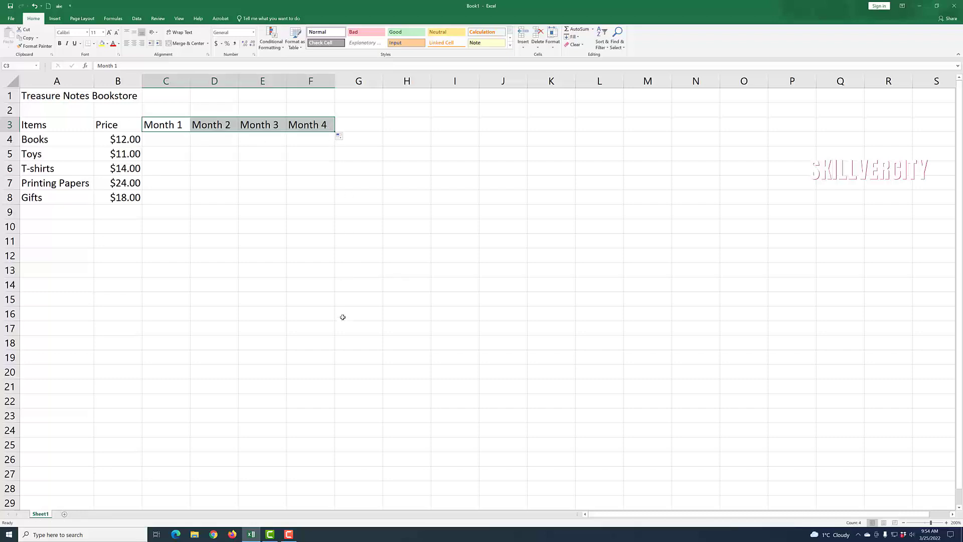
pyautogui.click(305, 260)
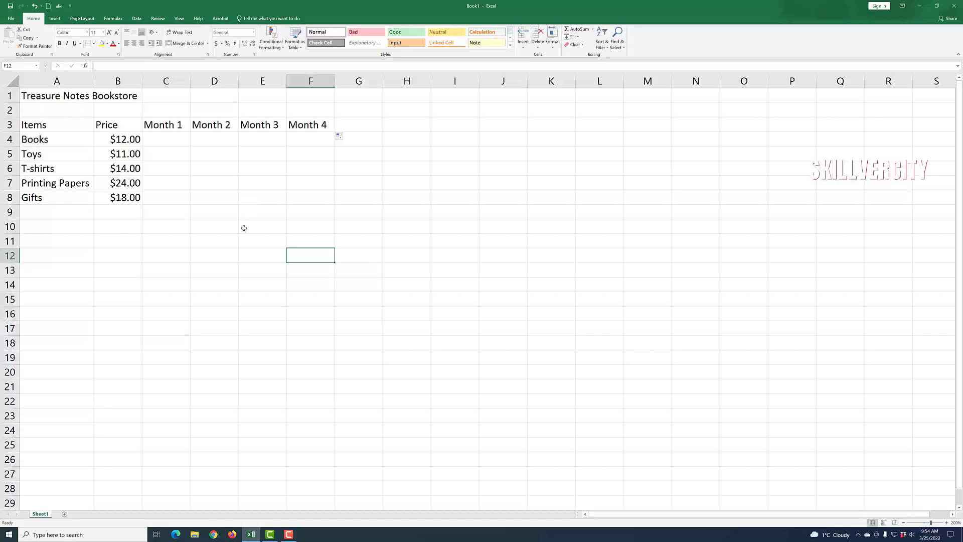
pyautogui.click(178, 143)
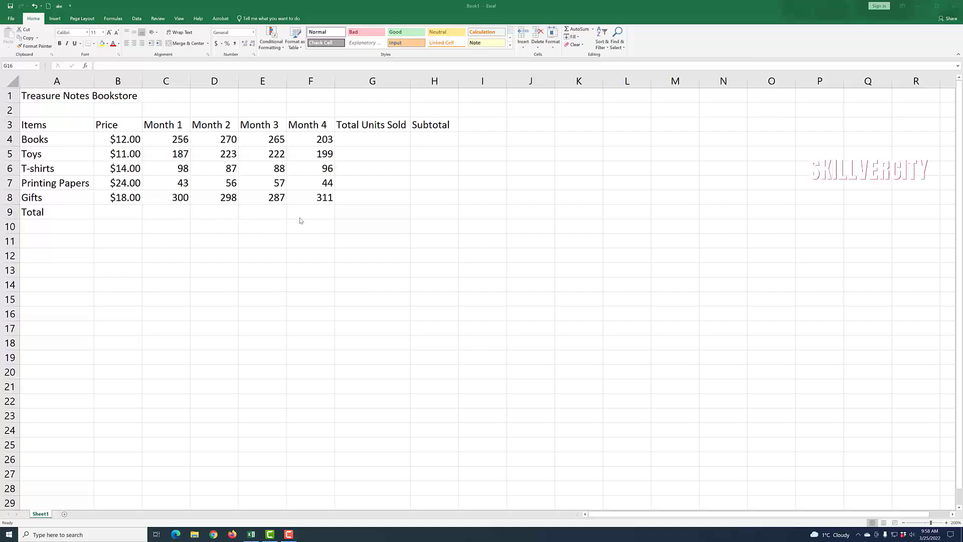
# Total the Month 1 units in cell C9 with AutoSum over C4:C8.
pyautogui.click(173, 213)
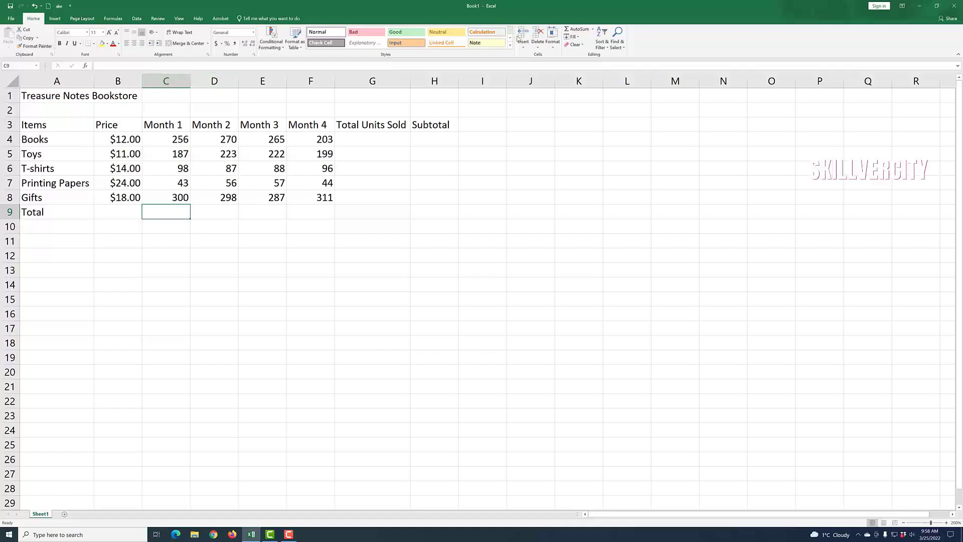
pyautogui.click(578, 32)
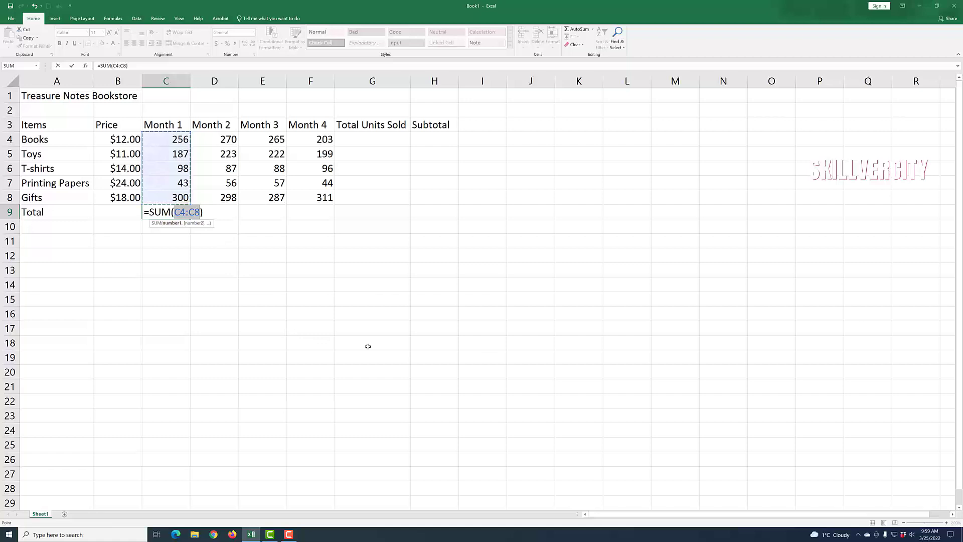
pyautogui.press('Return')
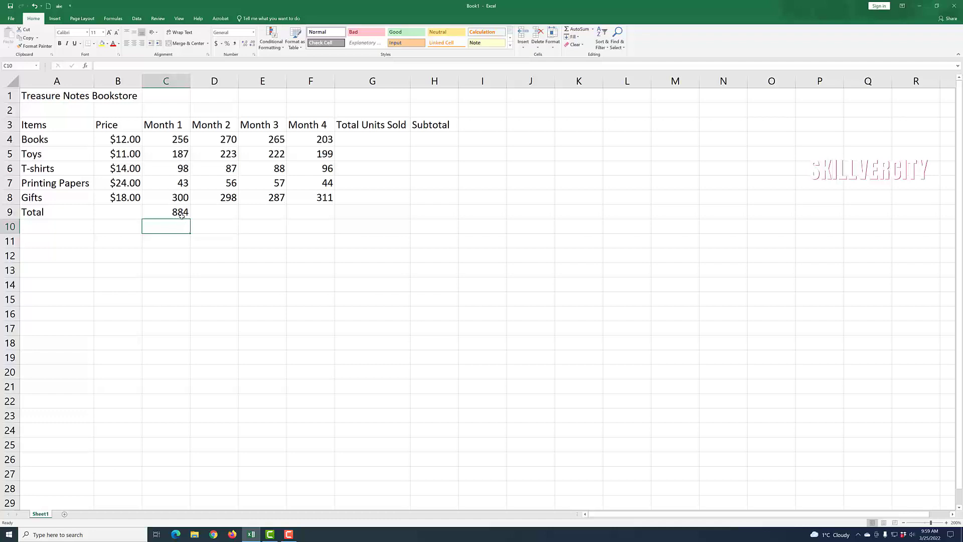
# Total the Month 2 units in cell D9 by applying AutoSum to the range D4:D9.
pyautogui.click(221, 214)
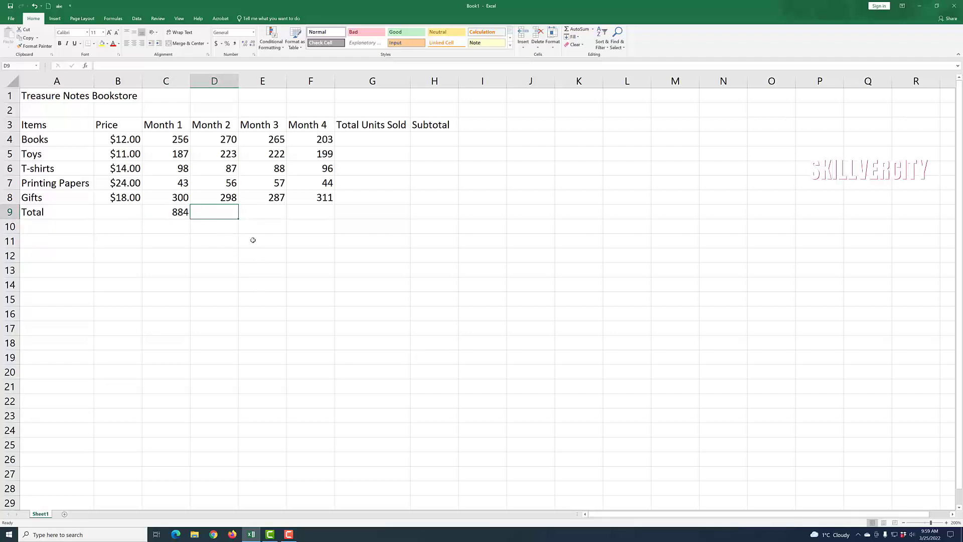
pyautogui.click(272, 271)
pyautogui.click(215, 142)
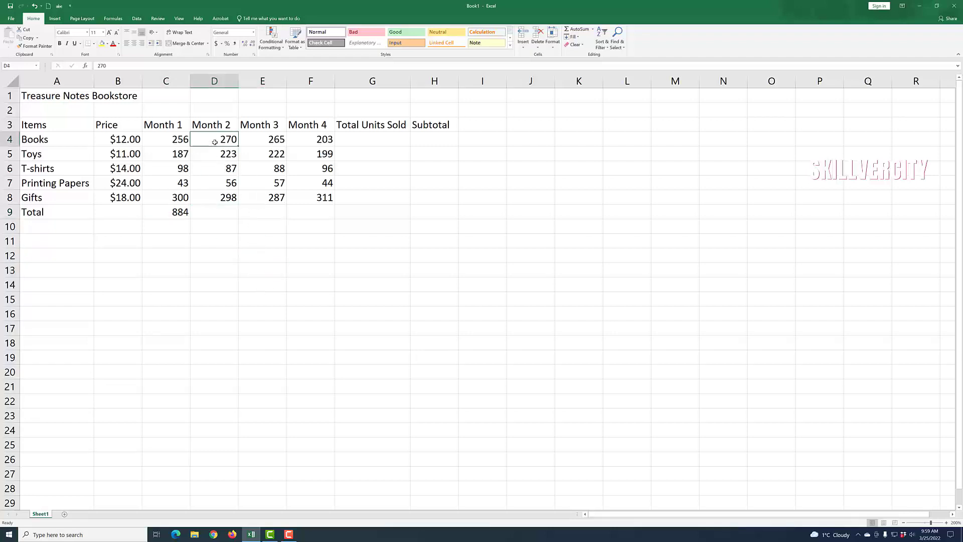
pyautogui.moveTo(215, 142); pyautogui.dragTo(215, 207)
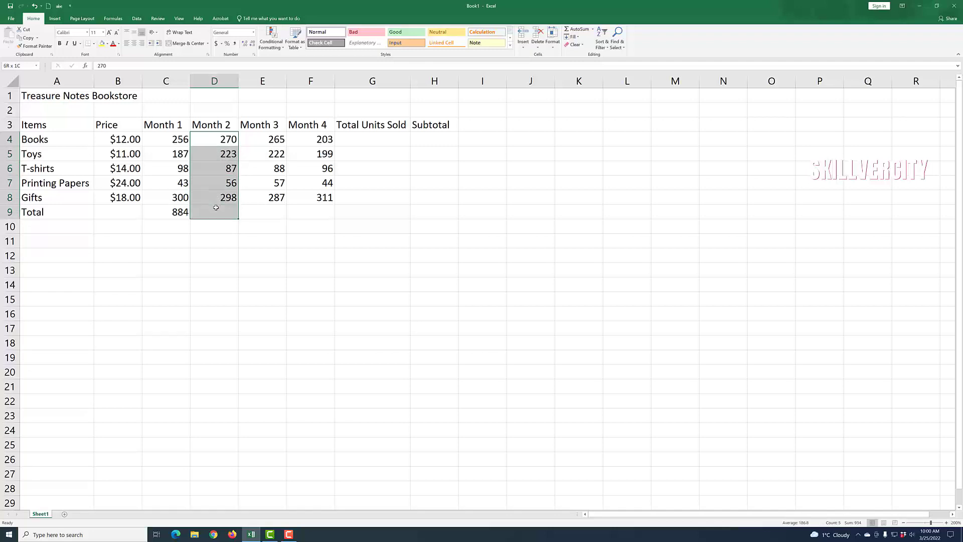
pyautogui.moveTo(216, 207); pyautogui.dragTo(216, 208)
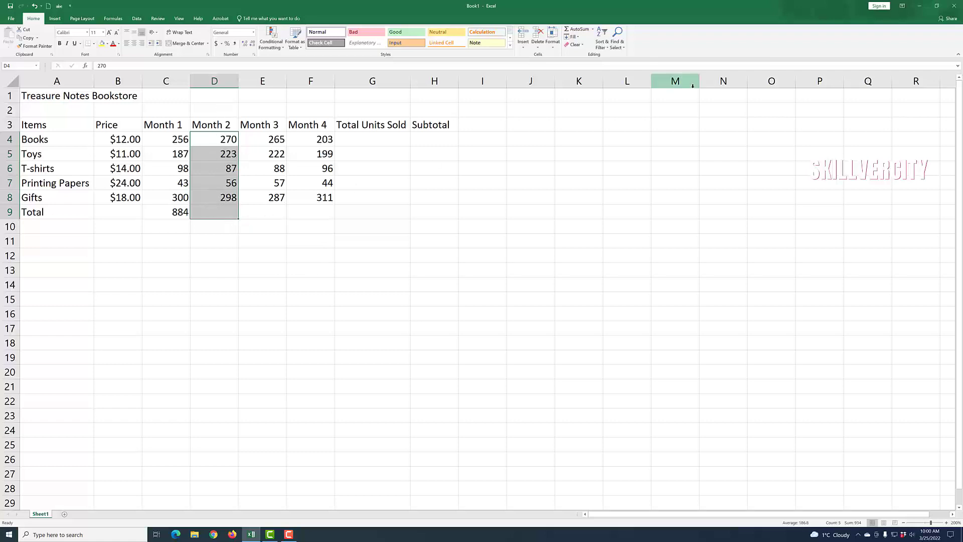
pyautogui.click(577, 29)
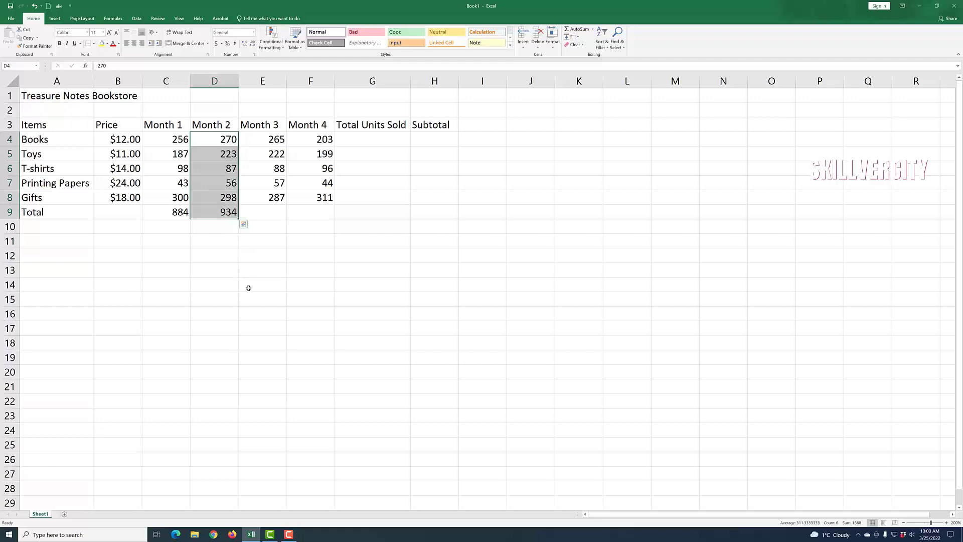
pyautogui.click(235, 303)
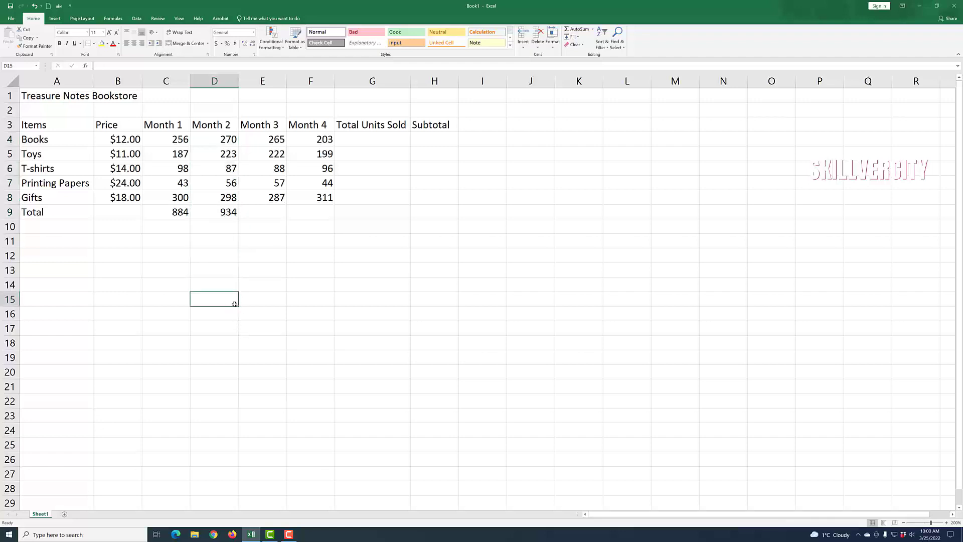
# Copy the Month 2 total formula from D9 across to E9 and F9 with the fill handle.
pyautogui.click(158, 214)
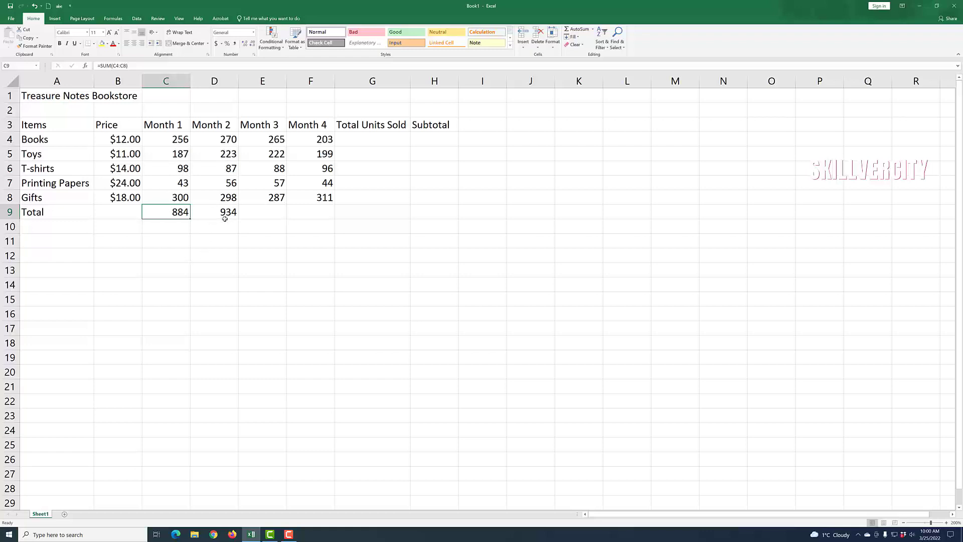
pyautogui.click(265, 214)
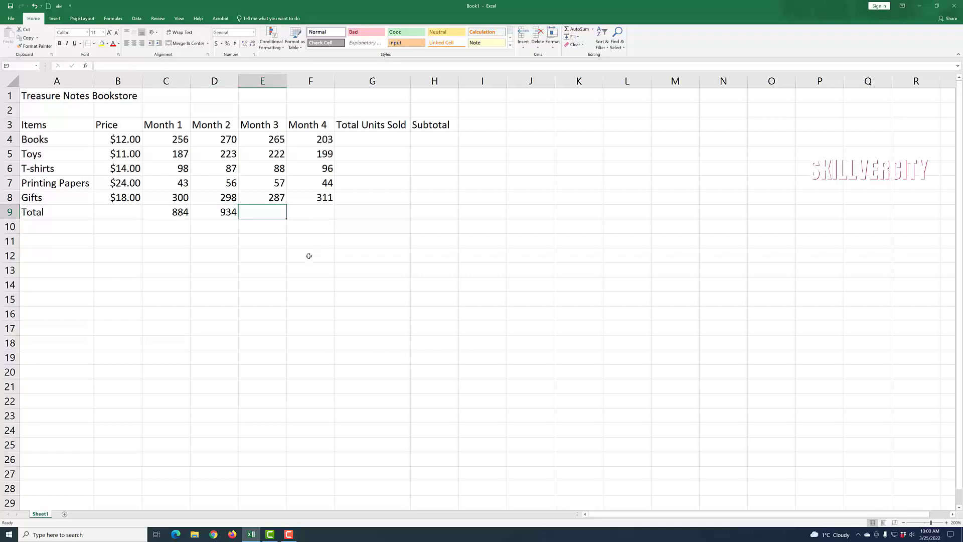
pyautogui.click(213, 214)
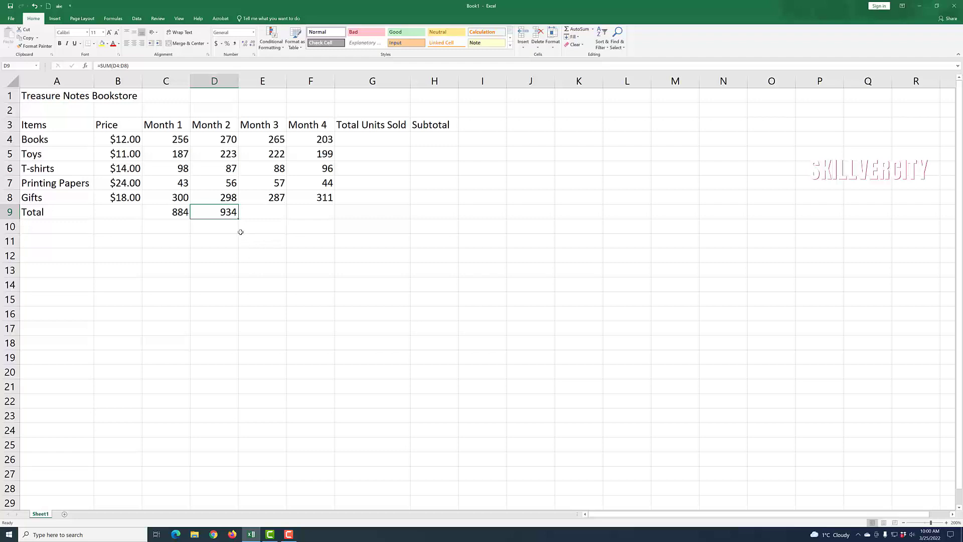
pyautogui.moveTo(238, 219); pyautogui.dragTo(280, 219)
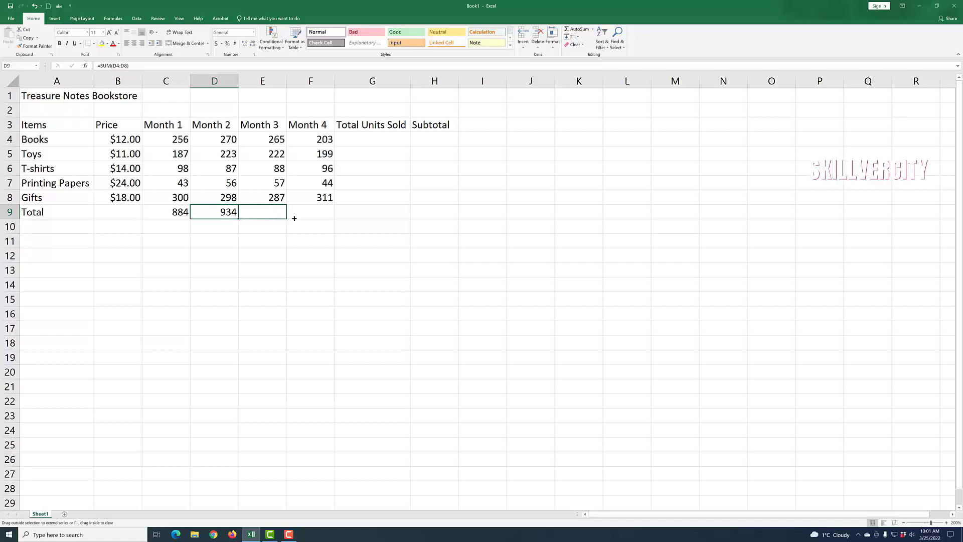
pyautogui.moveTo(294, 218); pyautogui.dragTo(322, 218)
pyautogui.moveTo(322, 218); pyautogui.dragTo(329, 218)
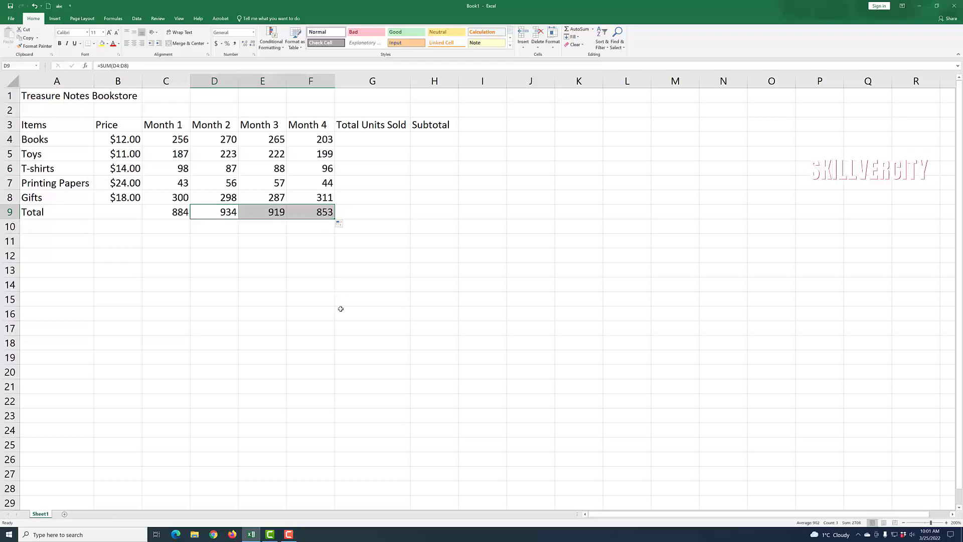
pyautogui.click(341, 309)
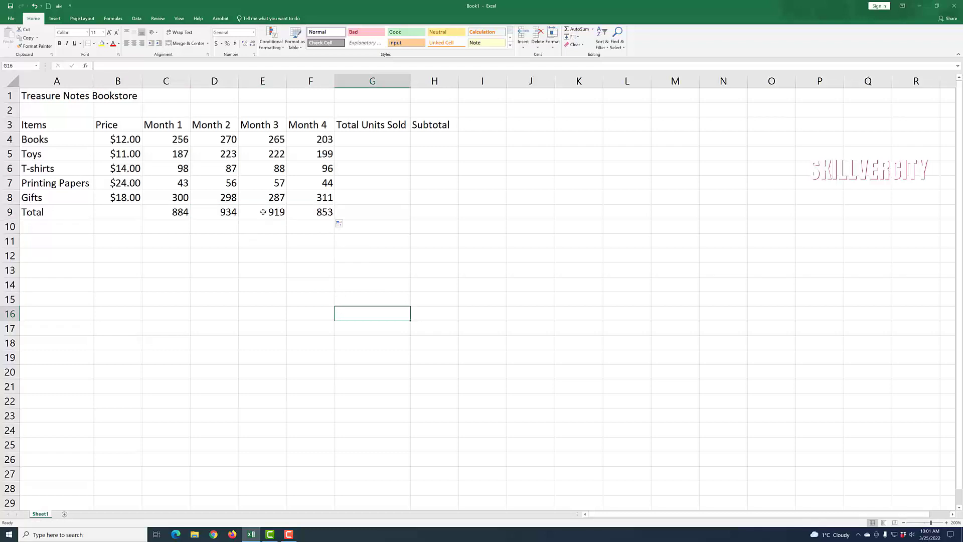